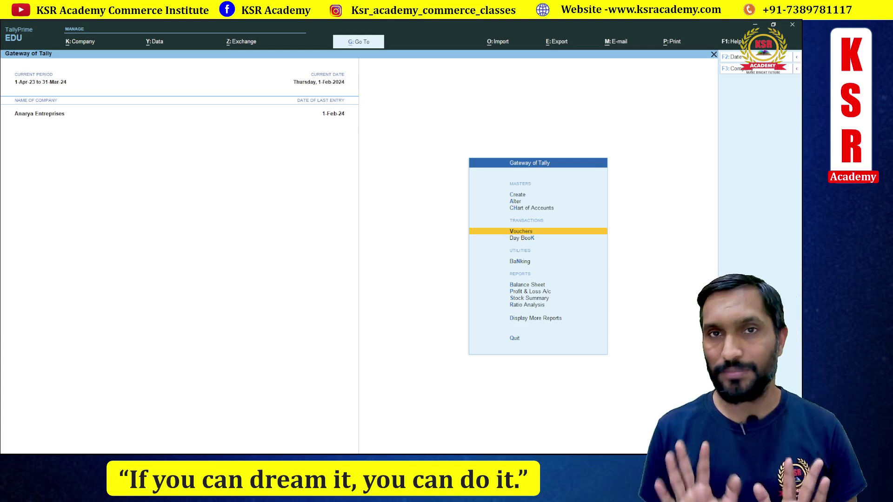
- Start a new sales voucher with Deep One Trading as the party account
{"action": "key", "text": "Return"}
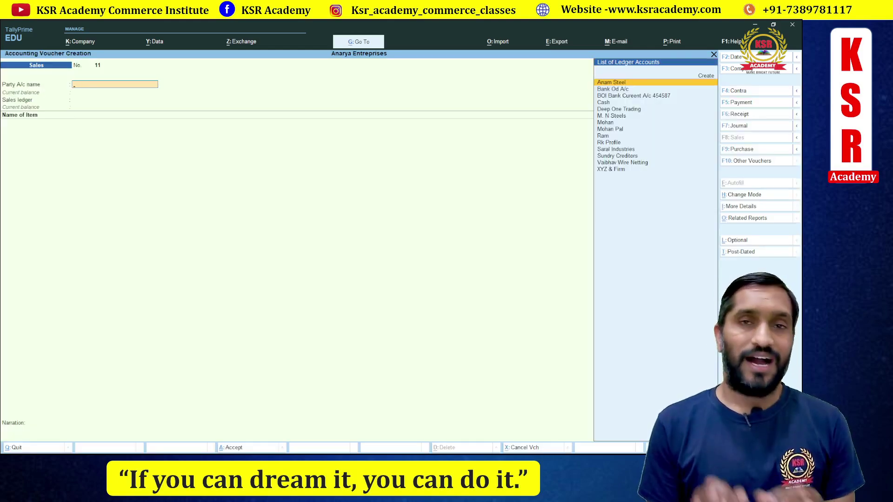
{"action": "key", "text": "Down"}
{"action": "key", "text": "Down"}
{"action": "key", "text": "Down"}
{"action": "key", "text": "Down"}
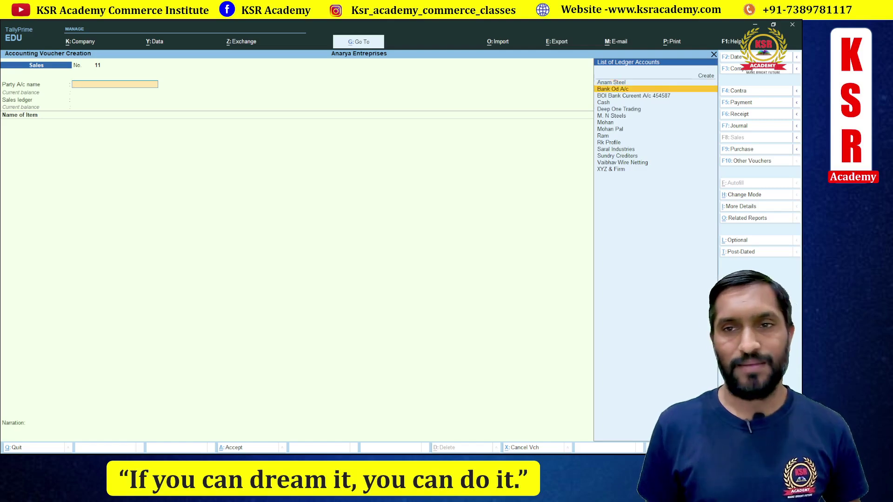
{"action": "key", "text": "Return"}
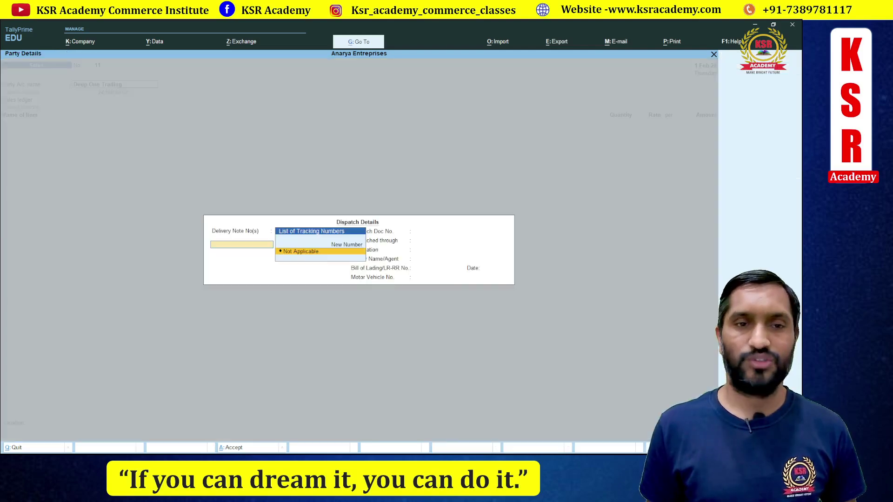
- Change the sales voucher's party account to Anam Steel
{"action": "key", "text": "Escape"}
{"action": "key", "text": "Up"}
{"action": "key", "text": "Up"}
{"action": "key", "text": "Up"}
{"action": "key", "text": "Up"}
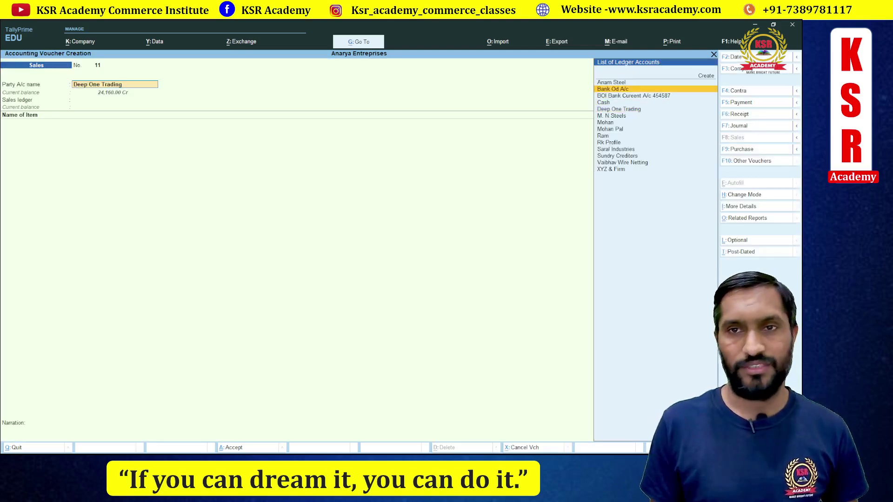
{"action": "key", "text": "Return"}
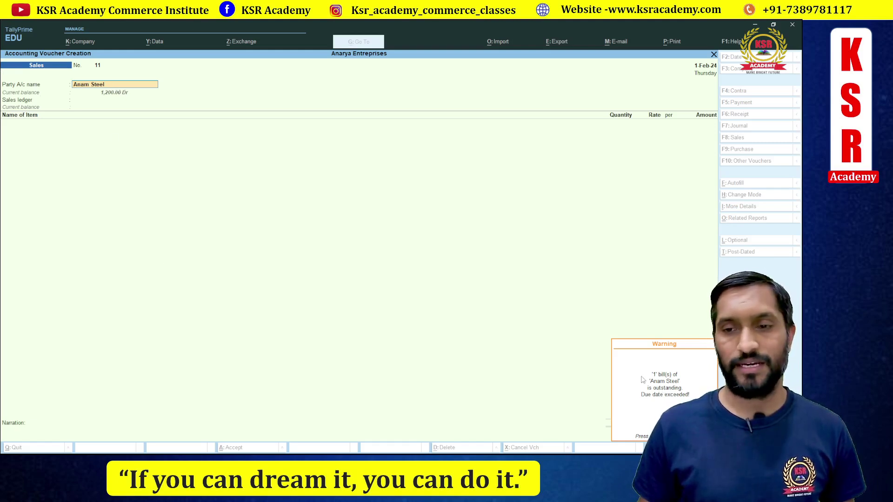
{"action": "mouse_move", "coordinate": [315, 466]}
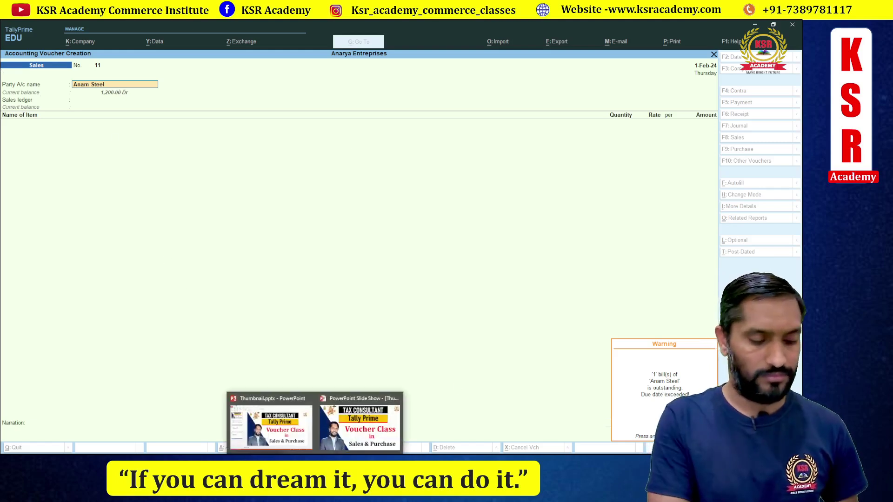
{"action": "key", "text": "Return"}
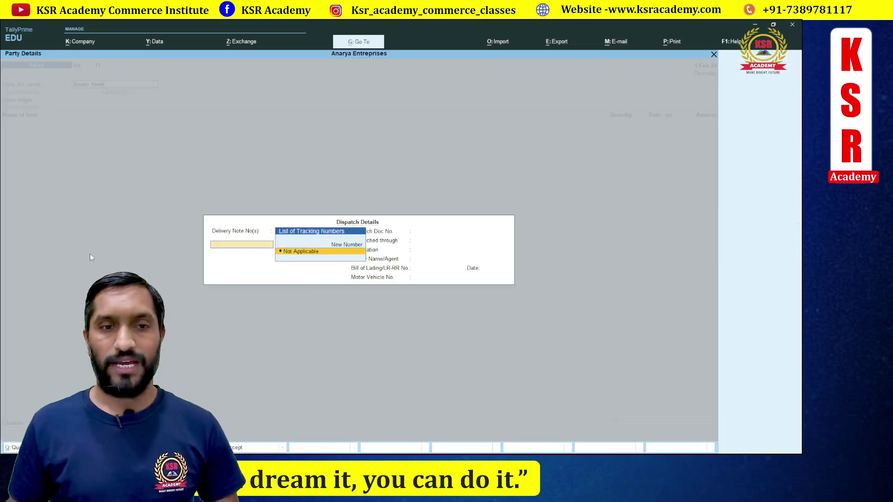
{"action": "key", "text": "Escape"}
{"action": "key", "text": "Return"}
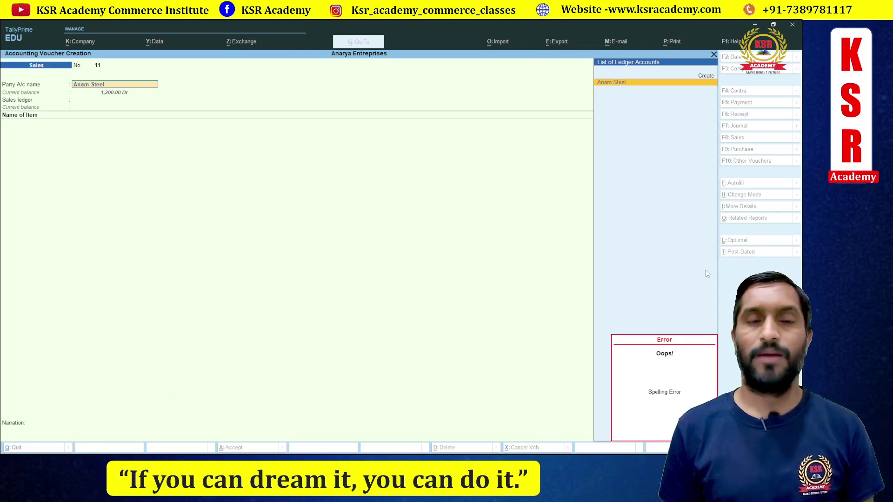
{"action": "key", "text": "Escape"}
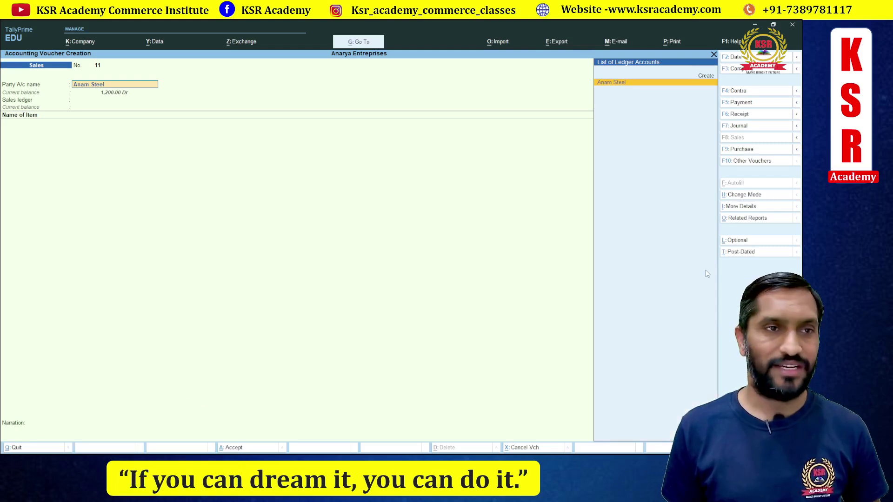
- Accept Anam Steel as the party with the delivery note Not Applicable, leaving the remaining dispatch and party details as they are
{"action": "key", "text": "Return"}
{"action": "key", "text": "Return"}
{"action": "key", "text": "Return"}
{"action": "key", "text": "Return"}
{"action": "key", "text": "Return"}
{"action": "key", "text": "Return"}
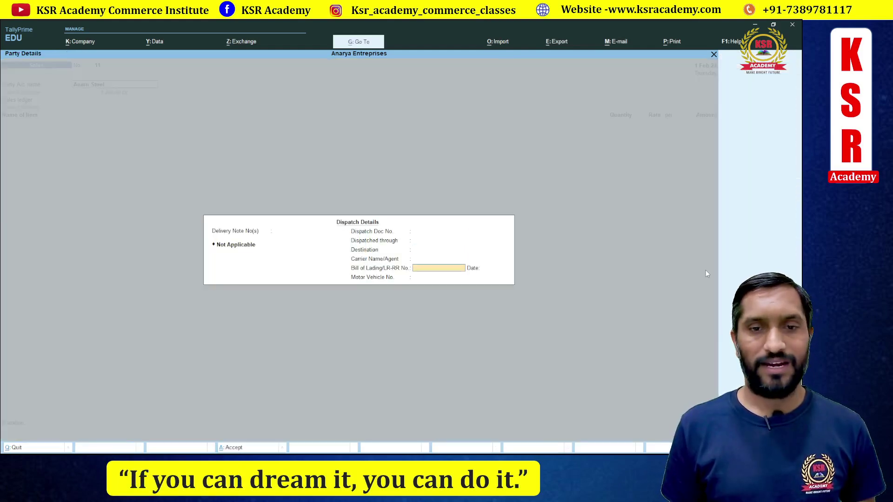
{"action": "key", "text": "Return"}
{"action": "key", "text": "Return"}
{"action": "key", "text": "Return"}
{"action": "key", "text": "Return"}
{"action": "key", "text": "Return"}
{"action": "key", "text": "Return"}
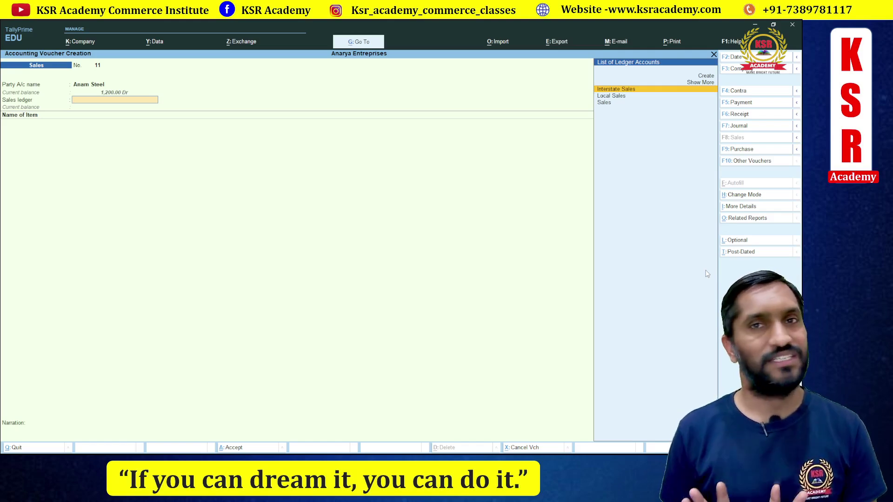
- Set the sales ledger to Local Sales and add Agri Product as the item with tracking number Not Applicable
{"action": "key", "text": "Down"}
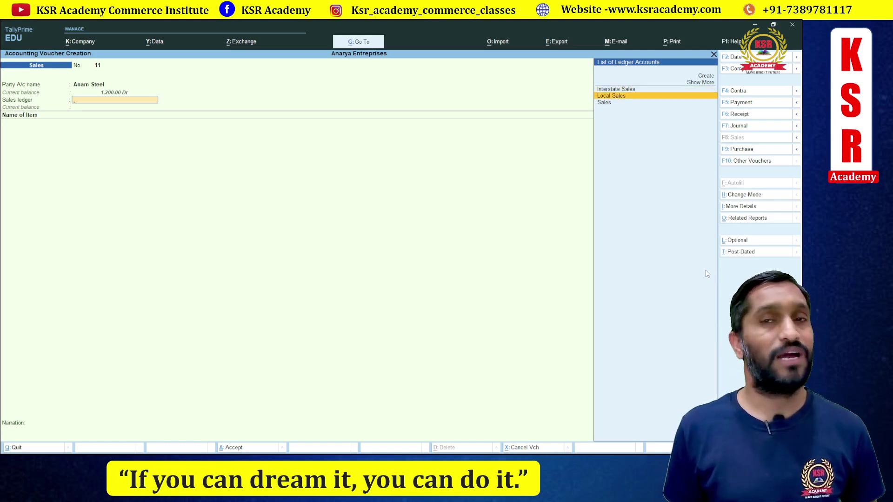
{"action": "key", "text": "Return"}
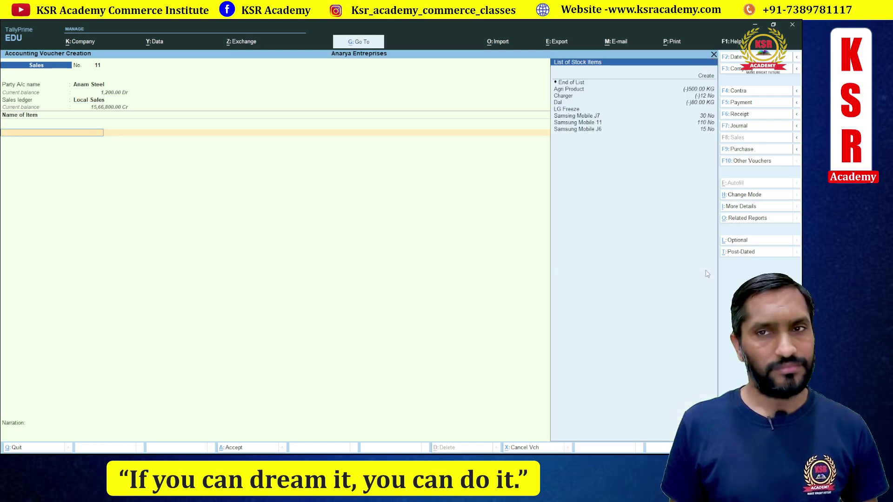
{"action": "key", "text": "Down"}
{"action": "key", "text": "Return"}
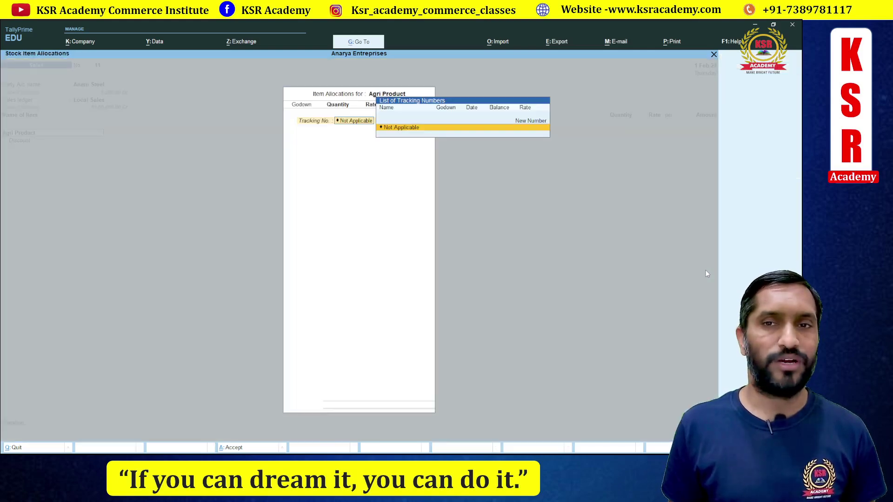
{"action": "key", "text": "Return"}
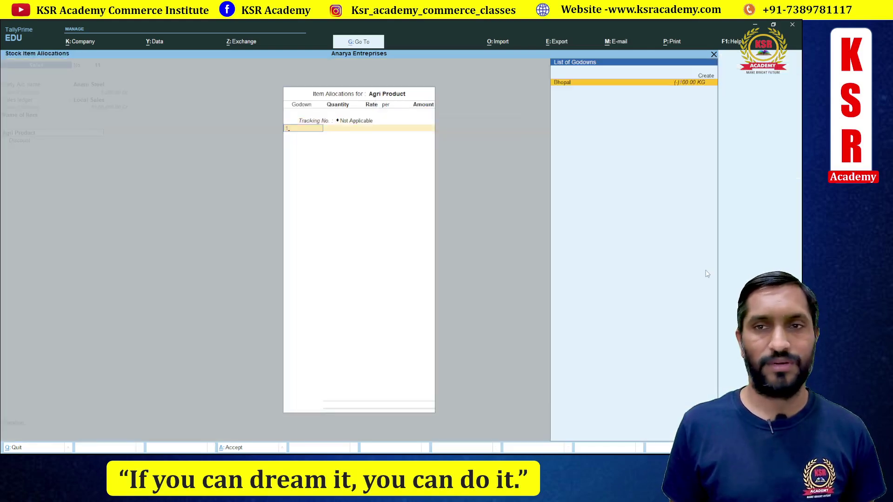
- Allocate 100 KG of Agri Product from the Bhopal godown at 150.00 per KG, leaving the discount blank, and end the item list
{"action": "key", "text": "Return"}
{"action": "type", "text": "100"}
{"action": "key", "text": "Return"}
{"action": "key", "text": "Return"}
{"action": "key", "text": "Return"}
{"action": "key", "text": "Return"}
{"action": "key", "text": "Return"}
{"action": "key", "text": "Return"}
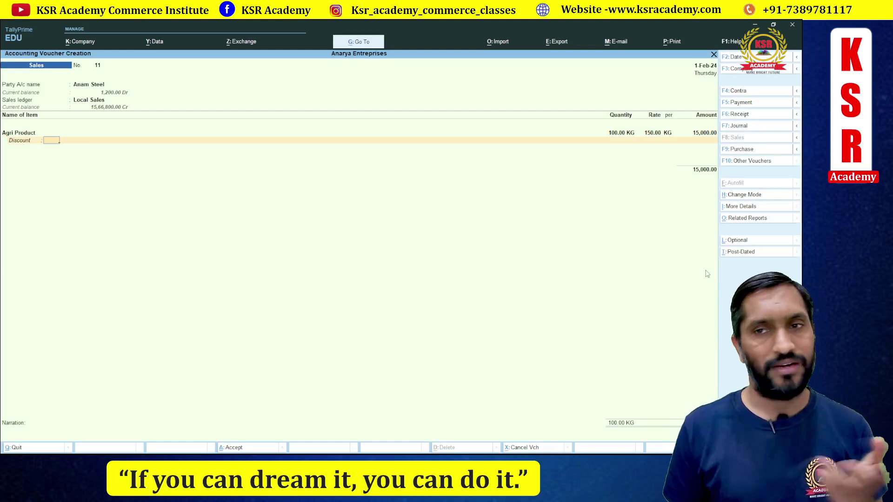
{"action": "key", "text": "Return"}
{"action": "key", "text": "Return"}
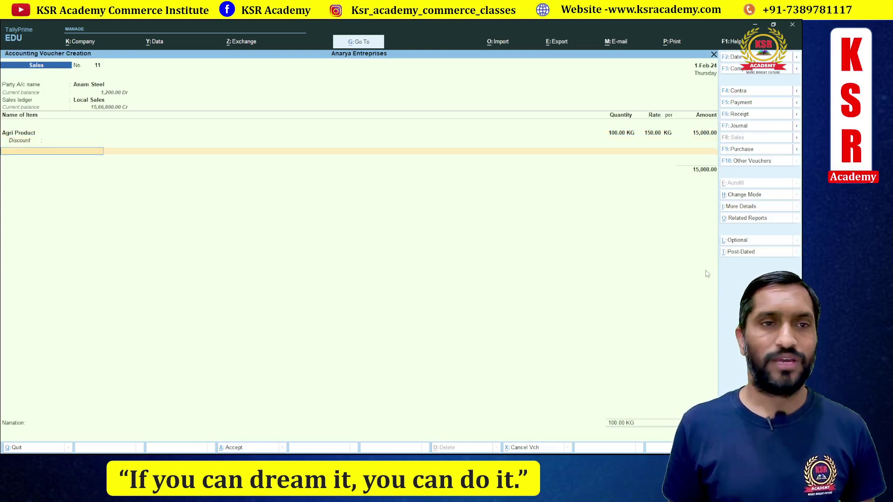
{"action": "key", "text": "Return"}
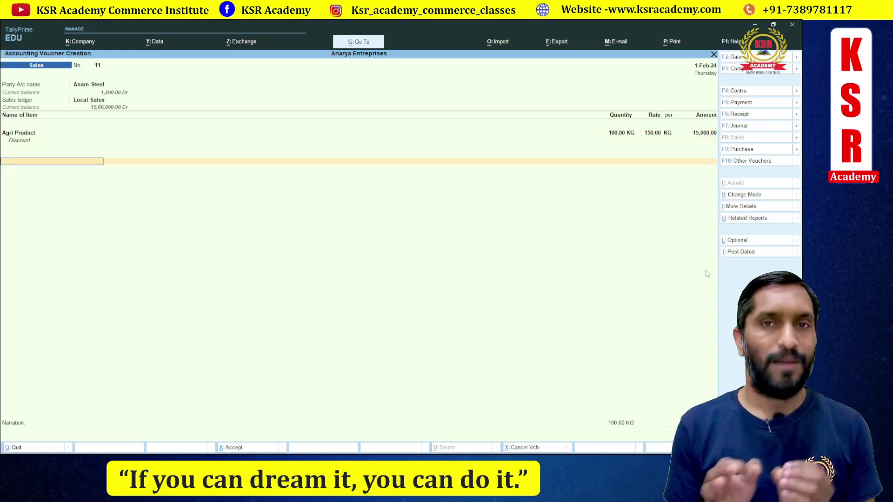
- Add the Output CGST and OUTPUT SGST tax ledgers to the sales voucher
{"action": "type", "text": "Out"}
{"action": "key", "text": "Down"}
{"action": "key", "text": "Return"}
{"action": "key", "text": "Return"}
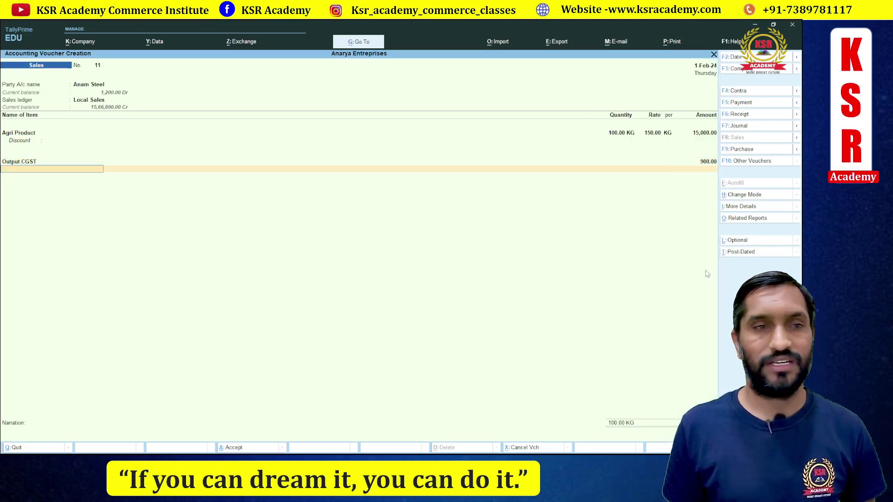
{"action": "type", "text": "Out"}
{"action": "key", "text": "Down"}
{"action": "key", "text": "Down"}
{"action": "key", "text": "Return"}
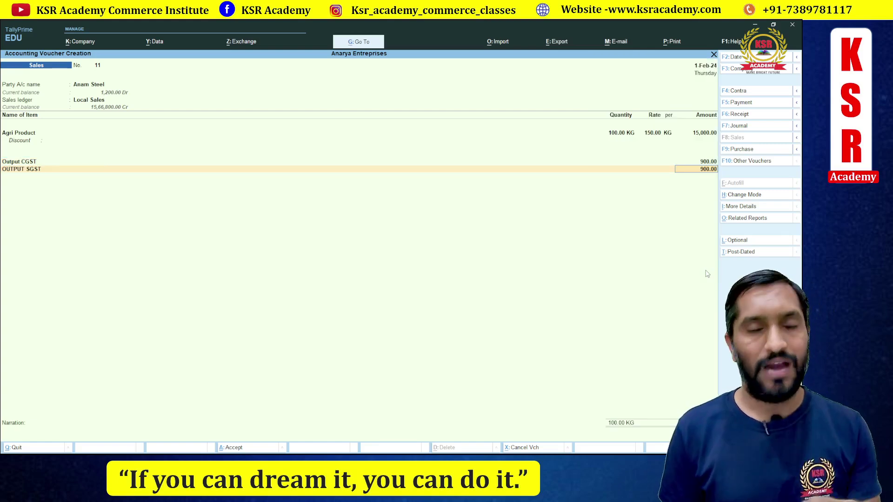
{"action": "key", "text": "Return"}
- Add the Round Off ledger to the sales voucher without entering an amount
{"action": "type", "text": "Ro"}
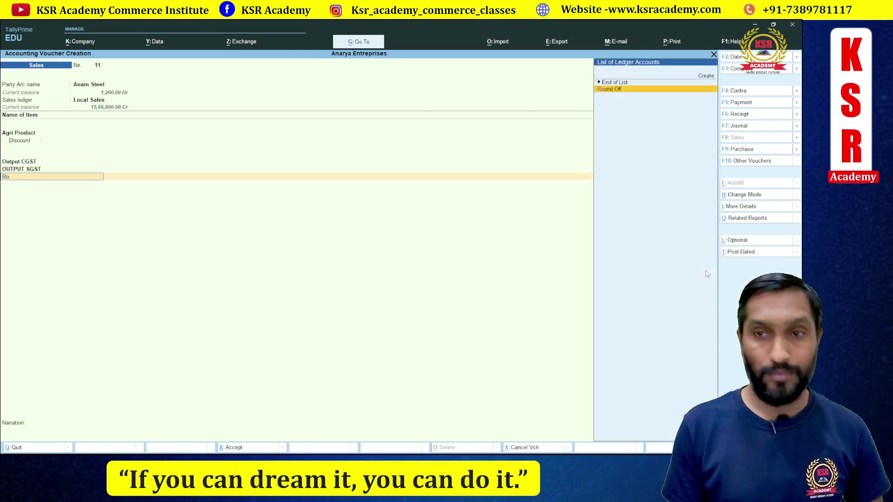
{"action": "key", "text": "Return"}
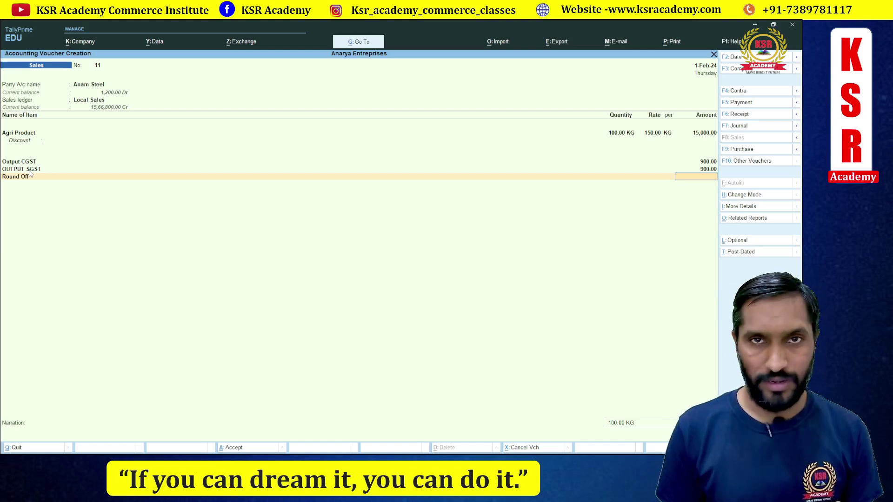
{"action": "key", "text": "Return"}
- Accept the bill-wise details for Anam Steel as a New Ref and save the sales voucher
{"action": "key", "text": "Return"}
{"action": "key", "text": "Return"}
{"action": "key", "text": "Return"}
{"action": "key", "text": "Return"}
{"action": "key", "text": "Return"}
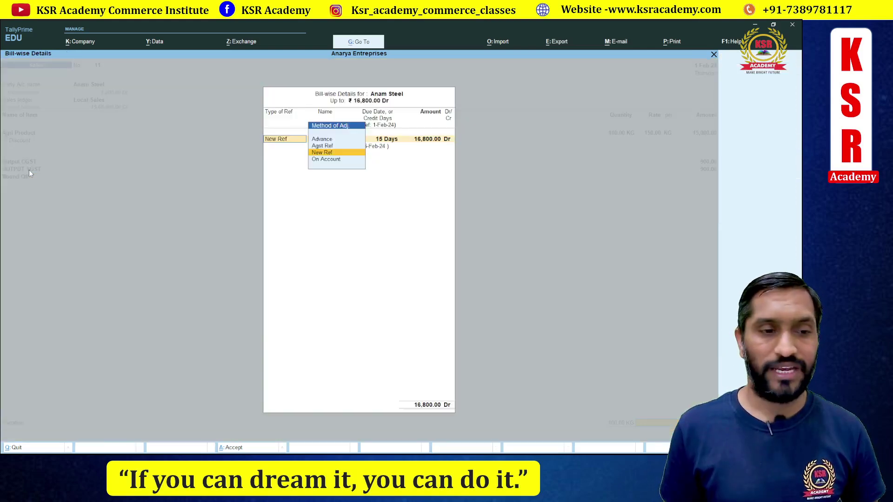
{"action": "key", "text": "Return"}
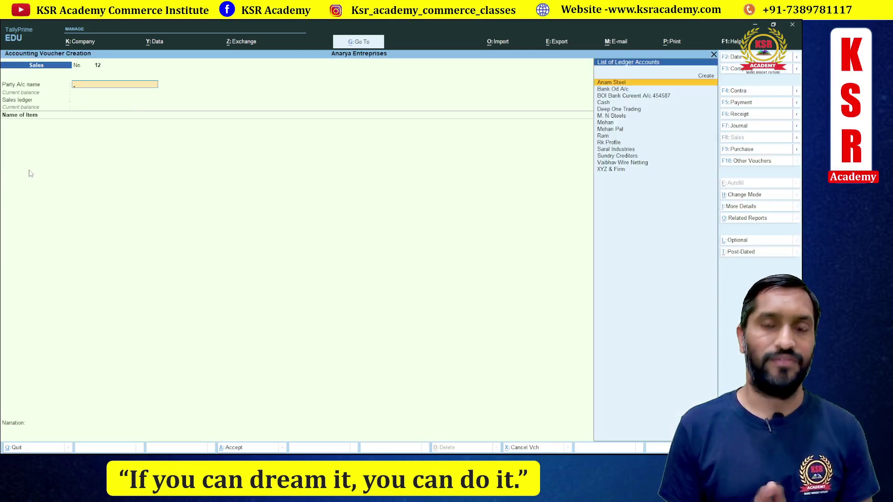
- Leave voucher entry and bring up the list of voucher types for alteration
{"action": "key", "text": "Escape"}
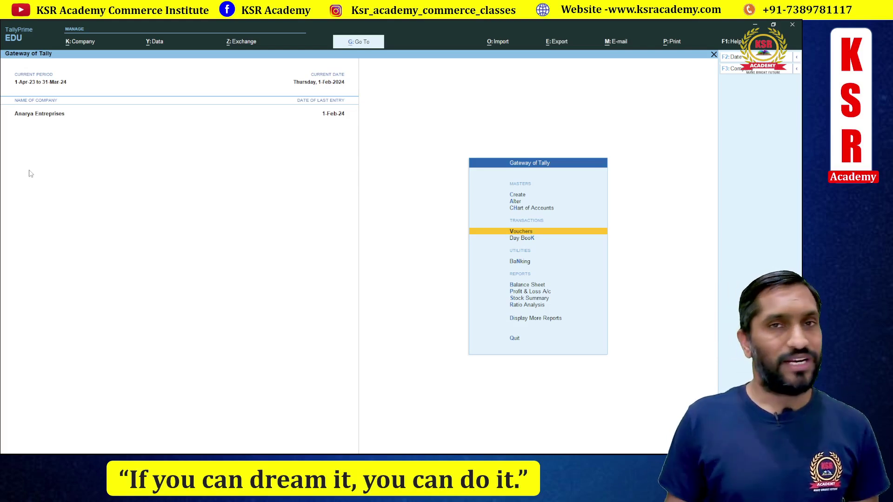
{"action": "key", "text": "Up"}
{"action": "key", "text": "Up"}
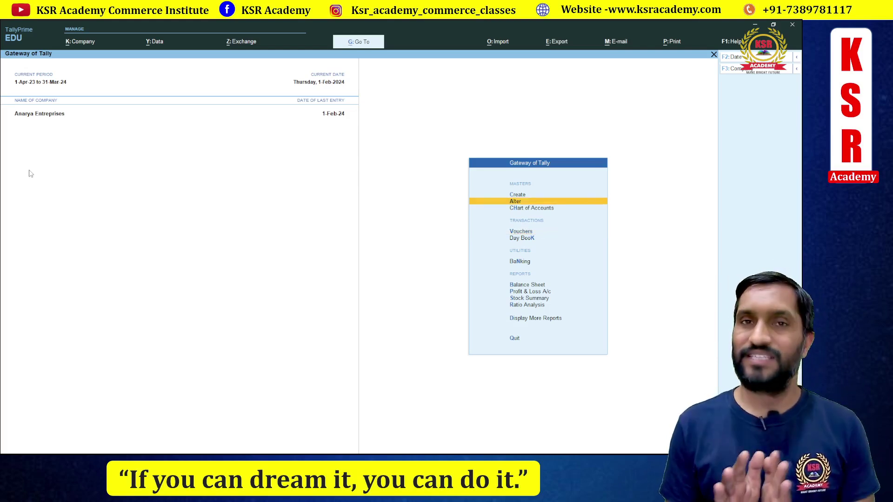
{"action": "key", "text": "Return"}
{"action": "key", "text": "Down"}
{"action": "key", "text": "Down"}
{"action": "key", "text": "Down"}
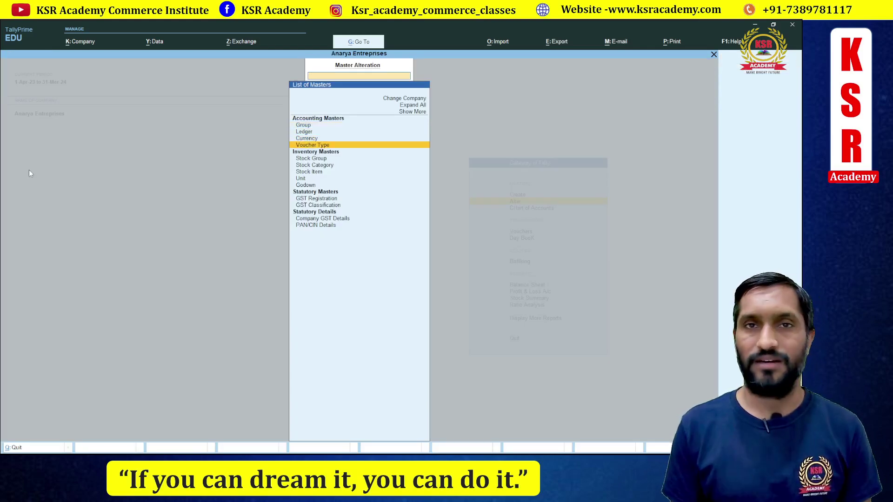
{"action": "key", "text": "Return"}
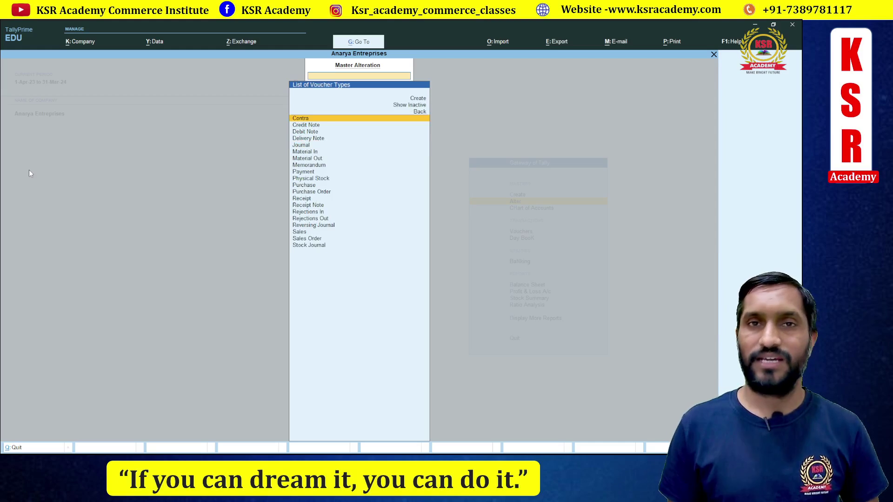
- Open the Sales voucher type for alteration
{"action": "key", "text": "Down"}
{"action": "key", "text": "Down"}
{"action": "key", "text": "Down"}
{"action": "key", "text": "Down"}
{"action": "key", "text": "Down"}
{"action": "key", "text": "Down"}
{"action": "key", "text": "Down"}
{"action": "key", "text": "Down"}
{"action": "key", "text": "Down"}
{"action": "key", "text": "Down"}
{"action": "key", "text": "Down"}
{"action": "key", "text": "Down"}
{"action": "key", "text": "Down"}
{"action": "key", "text": "Down"}
{"action": "key", "text": "Down"}
{"action": "key", "text": "Down"}
{"action": "key", "text": "Down"}
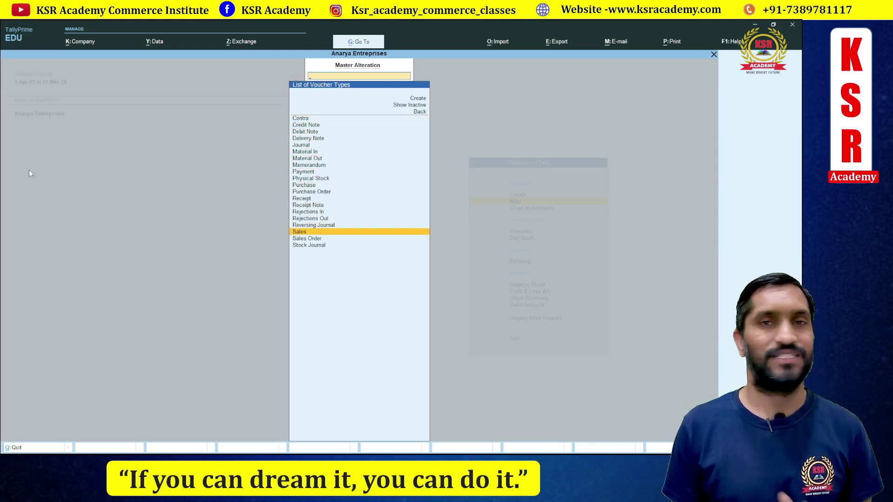
{"action": "key", "text": "Return"}
- Add a class named Local Sales to the Sales voucher type, keeping its general and printing settings
{"action": "key", "text": "Return"}
{"action": "key", "text": "Return"}
{"action": "key", "text": "Return"}
{"action": "key", "text": "Return"}
{"action": "key", "text": "Return"}
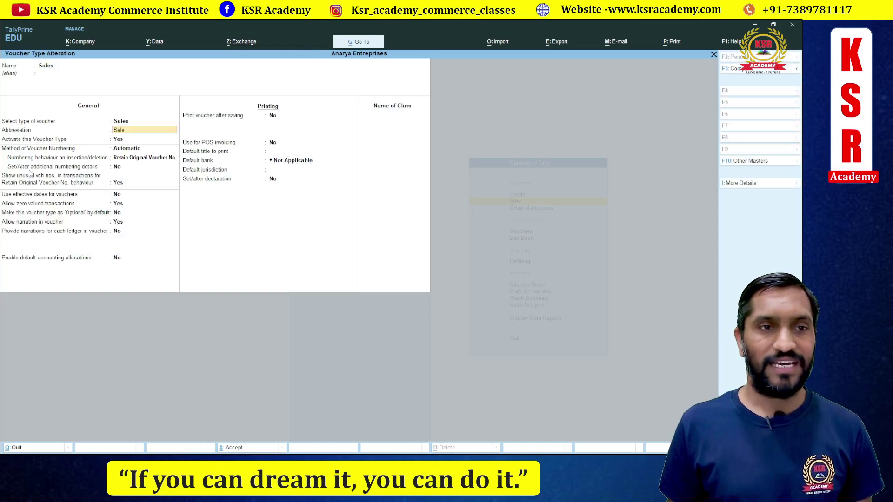
{"action": "key", "text": "Return"}
{"action": "key", "text": "Return"}
{"action": "key", "text": "Return"}
{"action": "key", "text": "Return"}
{"action": "key", "text": "Return"}
{"action": "key", "text": "Return"}
{"action": "key", "text": "Return"}
{"action": "key", "text": "Return"}
{"action": "key", "text": "Return"}
{"action": "key", "text": "Return"}
{"action": "key", "text": "Return"}
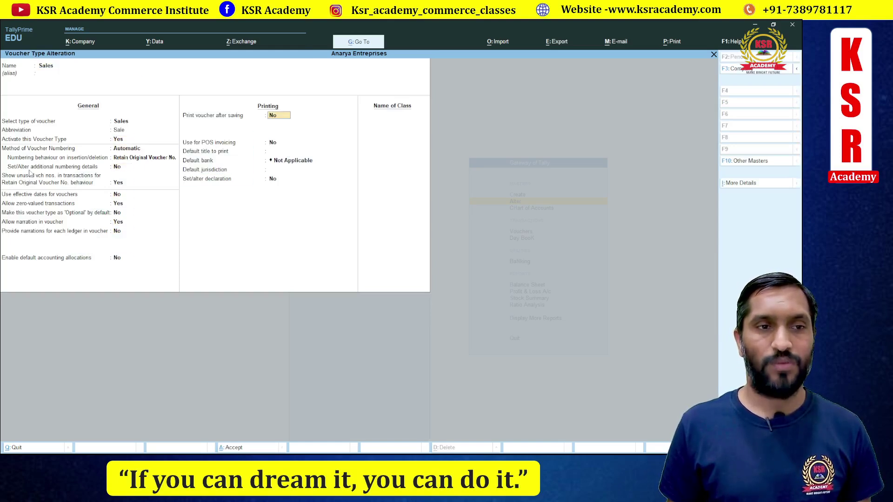
{"action": "key", "text": "Return"}
{"action": "key", "text": "Return"}
{"action": "key", "text": "Return"}
{"action": "key", "text": "Return"}
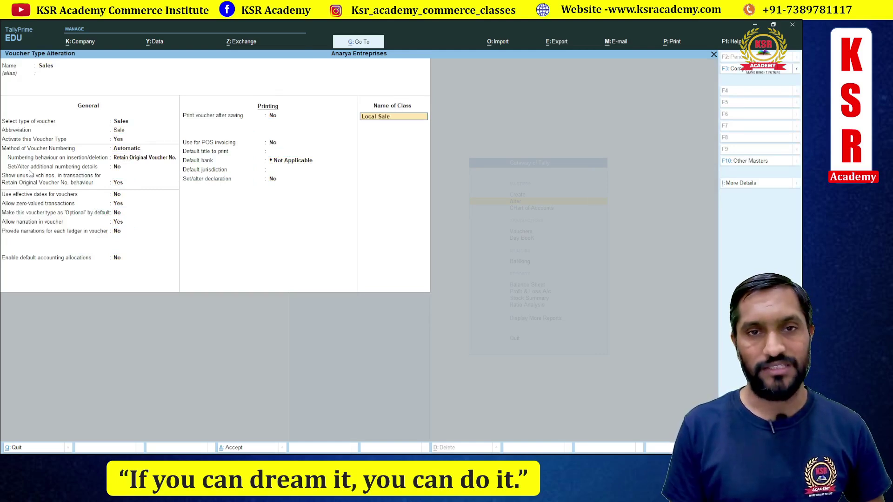
{"action": "key", "text": "Return"}
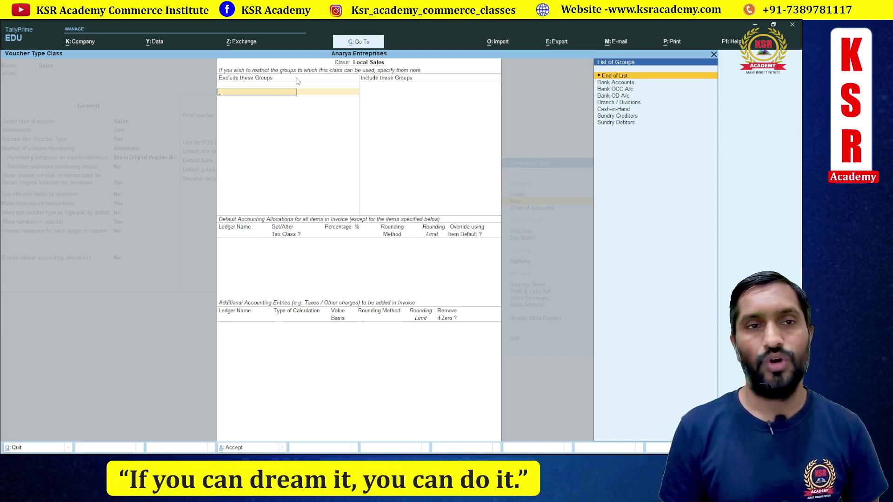
- Exclude Bank Accounts, Bank OD A/c, Branch / Divisions, Cash-in-Hand and Sundry Creditors from the Local Sales class
{"action": "key", "text": "Down"}
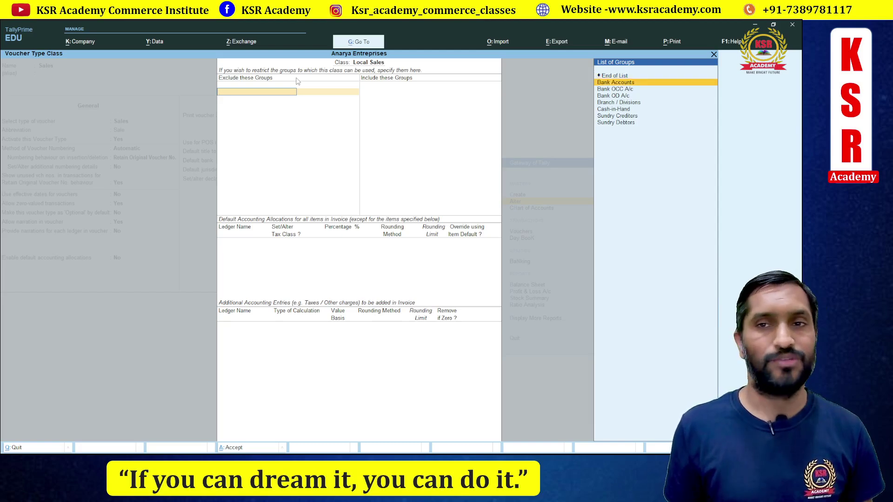
{"action": "key", "text": "Return"}
{"action": "key", "text": "Down"}
{"action": "key", "text": "Return"}
{"action": "key", "text": "Down"}
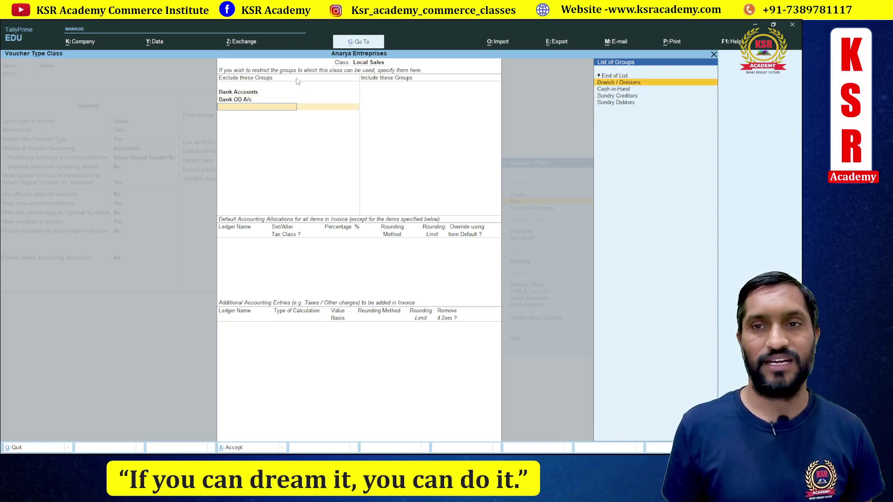
{"action": "key", "text": "Return"}
{"action": "key", "text": "Down"}
{"action": "key", "text": "Down"}
{"action": "key", "text": "Up"}
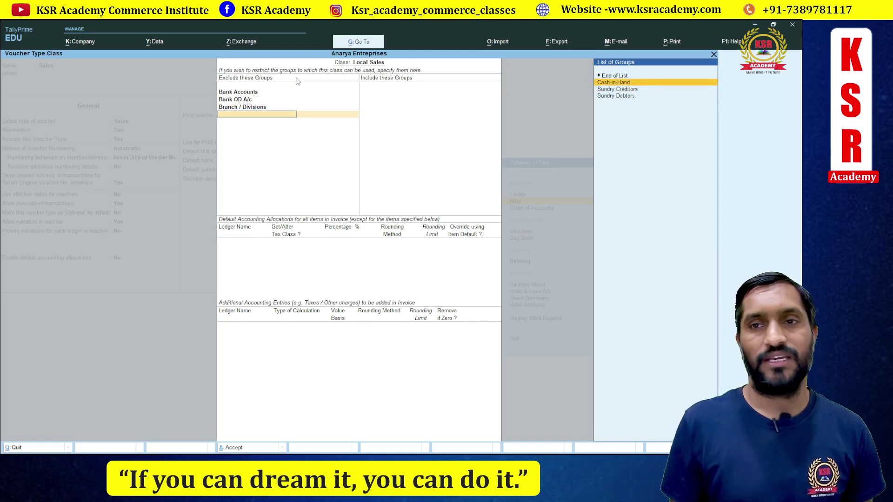
{"action": "key", "text": "Return"}
{"action": "key", "text": "Down"}
{"action": "key", "text": "Return"}
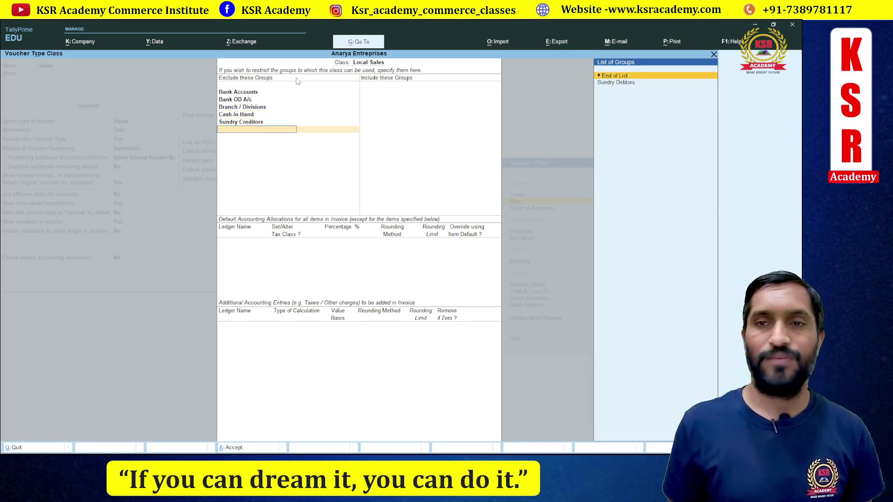
{"action": "key", "text": "Return"}
- Include only the Sundry Debtors group in the Local Sales class
{"action": "key", "text": "Down"}
{"action": "key", "text": "Down"}
{"action": "key", "text": "Down"}
{"action": "key", "text": "Down"}
{"action": "key", "text": "Down"}
{"action": "key", "text": "Down"}
{"action": "key", "text": "Down"}
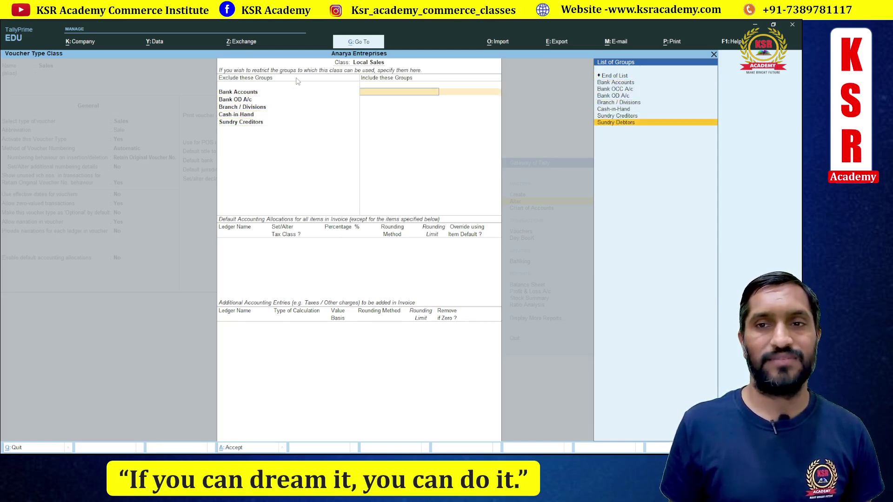
{"action": "key", "text": "Return"}
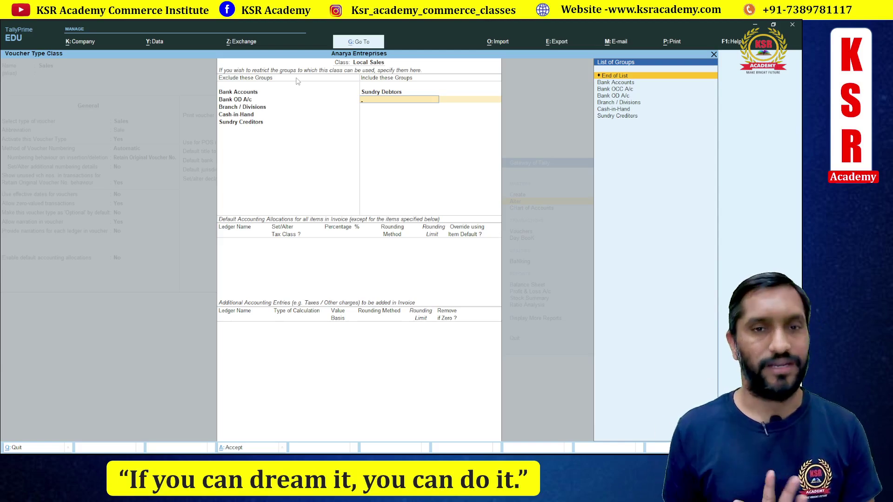
{"action": "key", "text": "Return"}
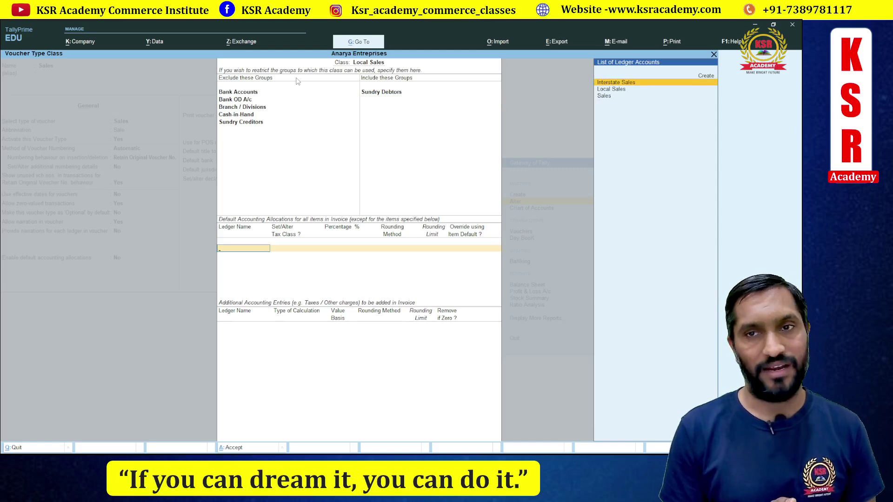
- Set Local Sales as the default accounting ledger at 100 %, with tax class and item default override at No
{"action": "key", "text": "Down"}
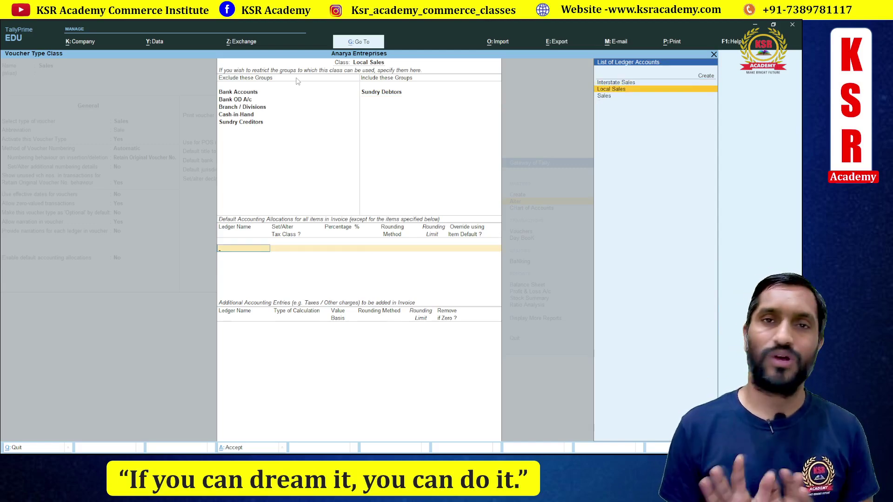
{"action": "key", "text": "Return"}
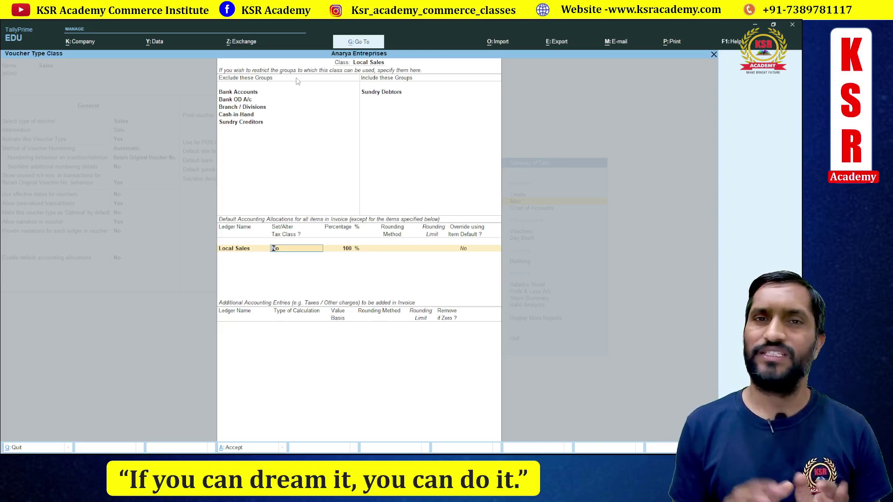
{"action": "key", "text": "Return"}
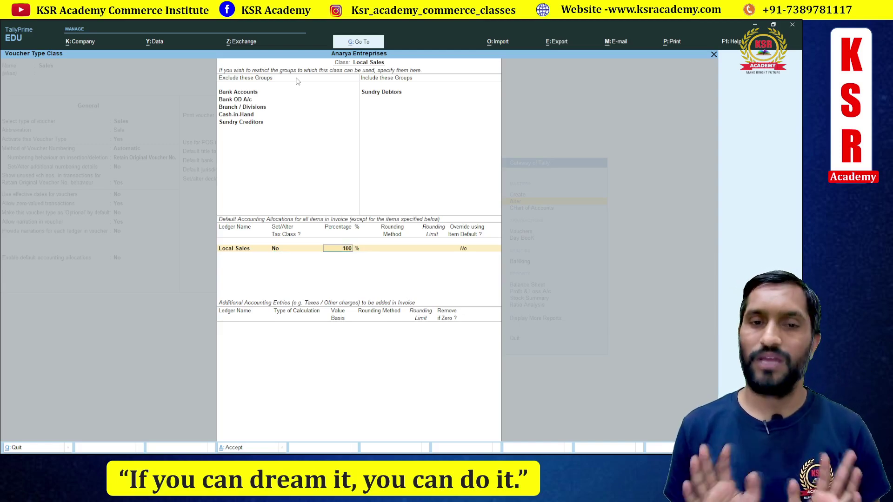
{"action": "key", "text": "Return"}
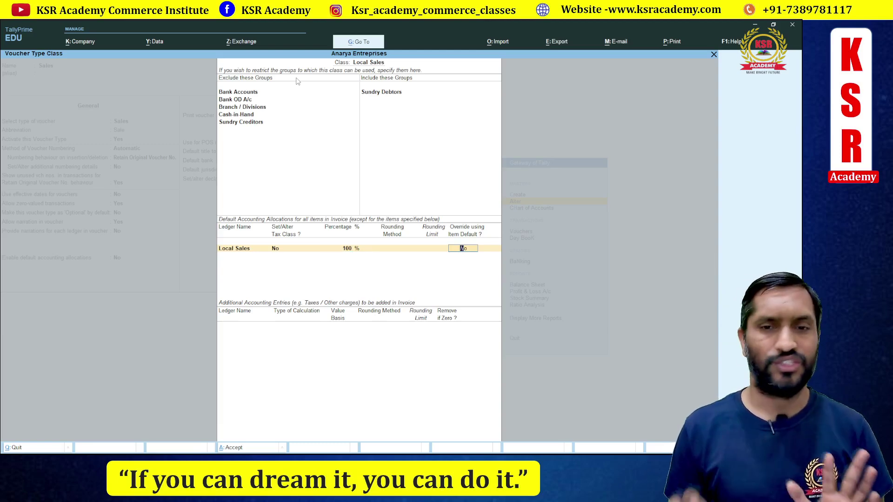
{"action": "key", "text": "Return"}
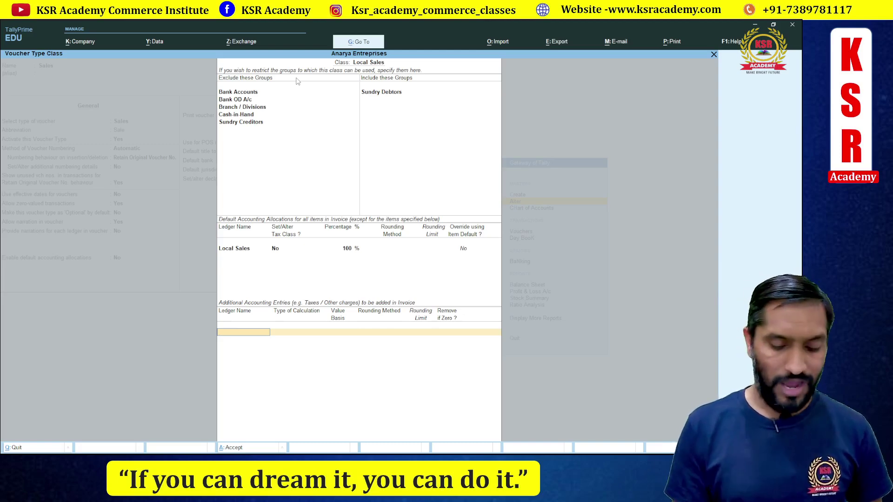
- Add Output CGST and OUTPUT SGST as additional accounting entries, each removed if zero
{"action": "type", "text": "ou"}
{"action": "key", "text": "Down"}
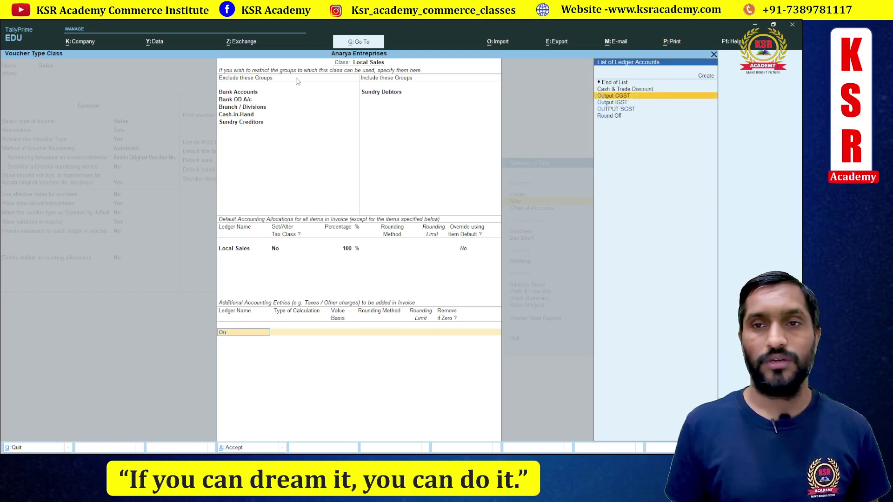
{"action": "key", "text": "Return"}
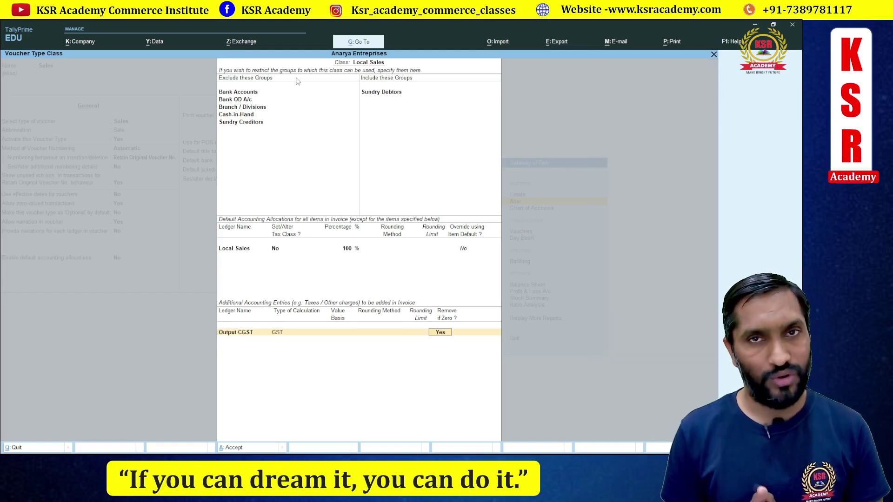
{"action": "key", "text": "Return"}
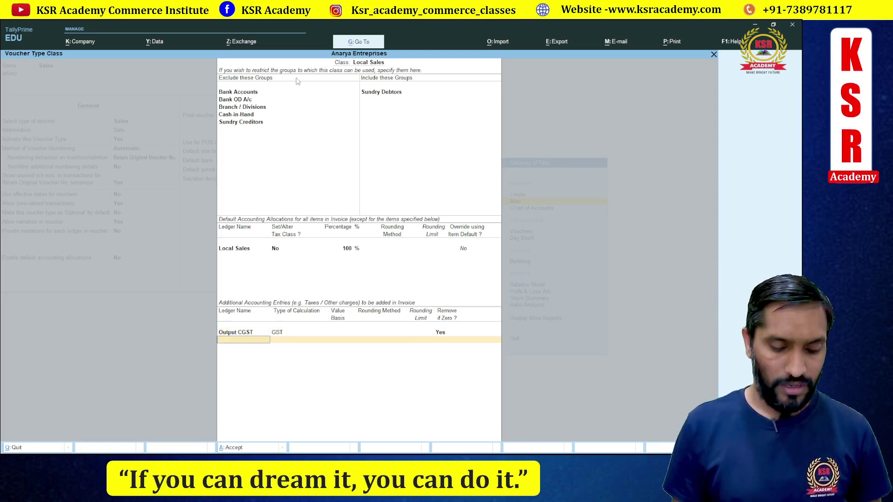
{"action": "type", "text": "Ou"}
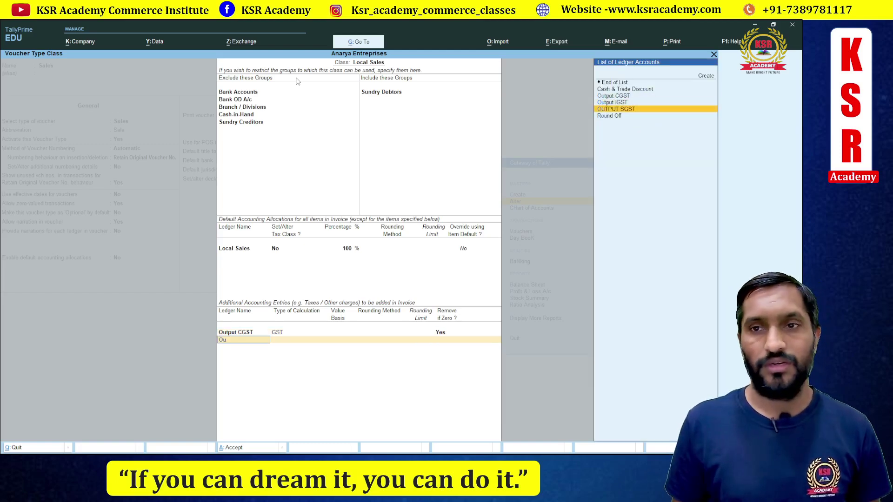
{"action": "key", "text": "Down"}
{"action": "key", "text": "Return"}
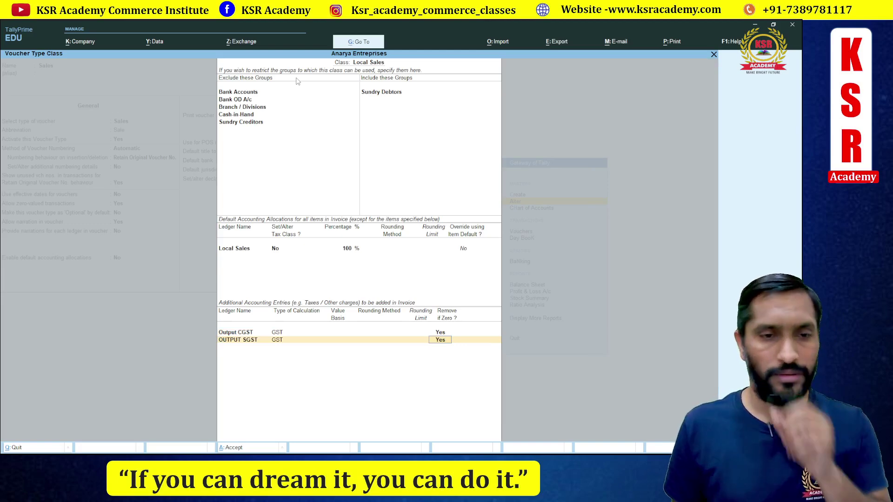
{"action": "key", "text": "Return"}
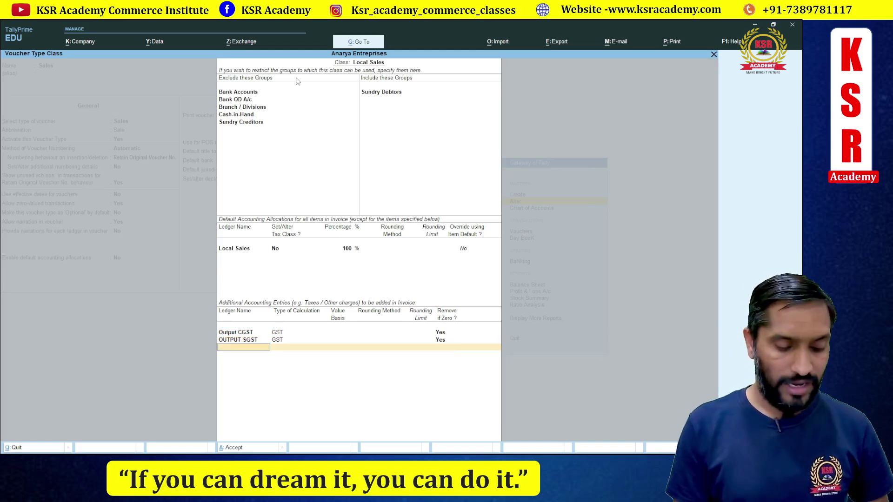
- Add Round Off as Total Amount Rounding with Normal Rounding and a limit of 1, and accept the Local Sales class
{"action": "type", "text": "Ro"}
{"action": "key", "text": "Return"}
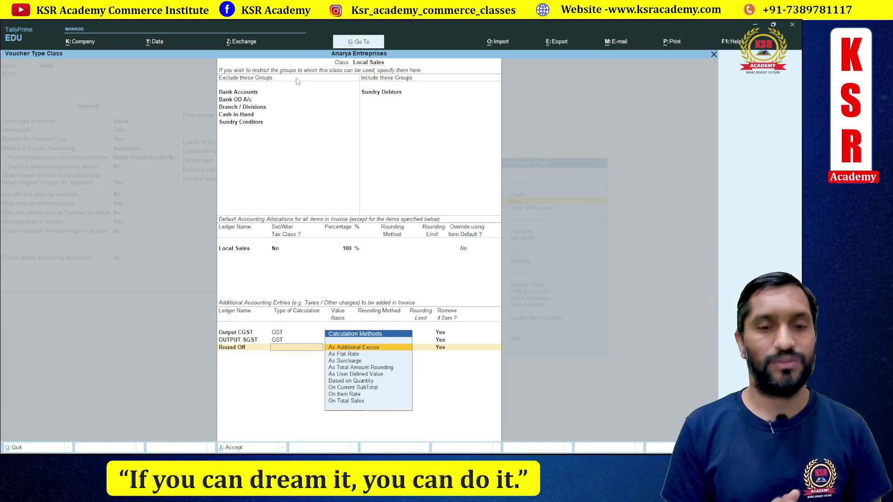
{"action": "key", "text": "Down"}
{"action": "key", "text": "Down"}
{"action": "key", "text": "Down"}
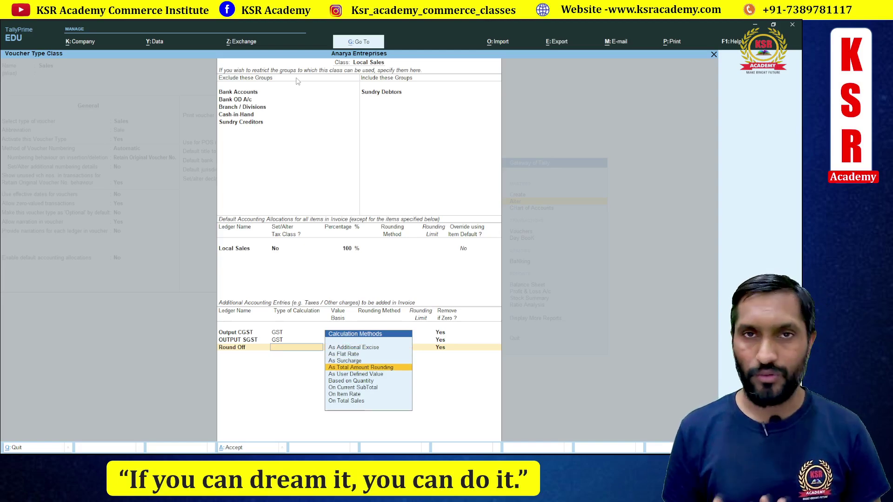
{"action": "key", "text": "Return"}
{"action": "key", "text": "Down"}
{"action": "key", "text": "Down"}
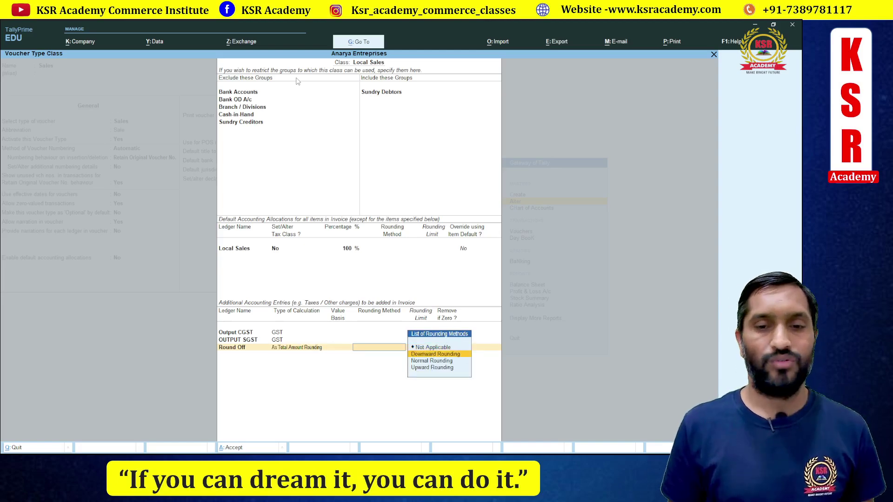
{"action": "key", "text": "Return"}
{"action": "type", "text": "1"}
{"action": "key", "text": "Return"}
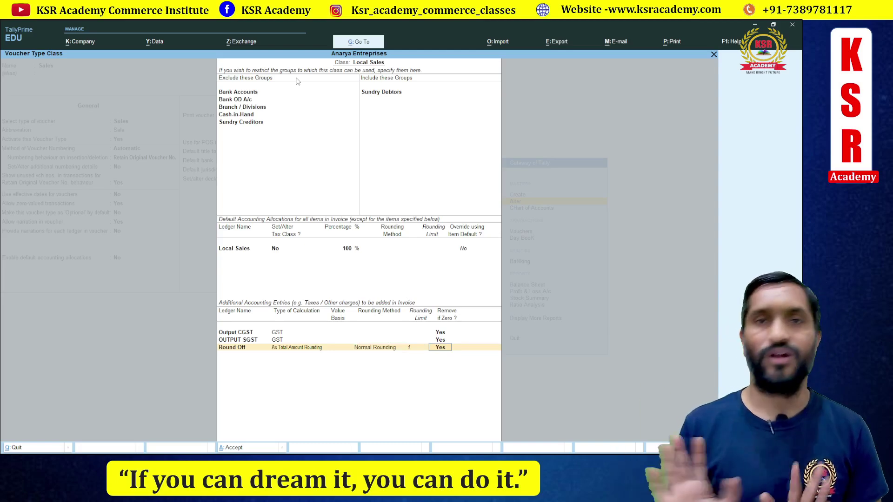
{"action": "key", "text": "Return"}
{"action": "key", "text": "Return"}
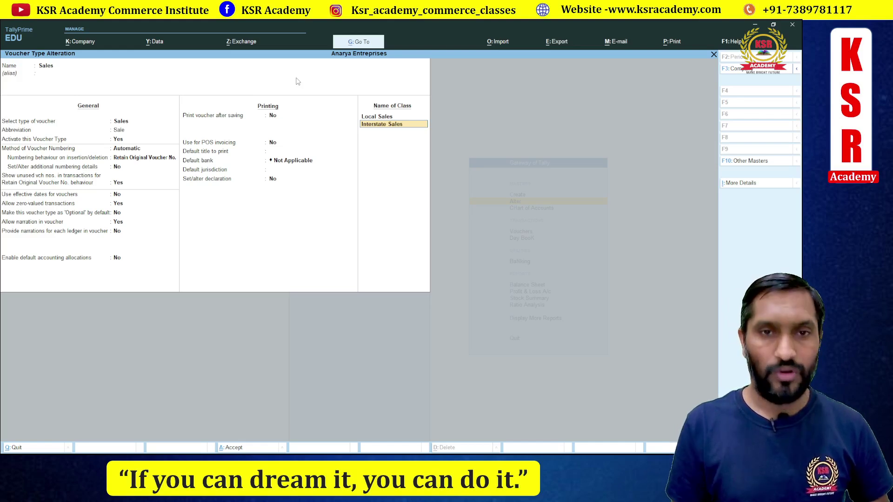
- Add the Interstate Sales class with no excluded groups and Sundry Debtors as its included group
{"action": "key", "text": "Return"}
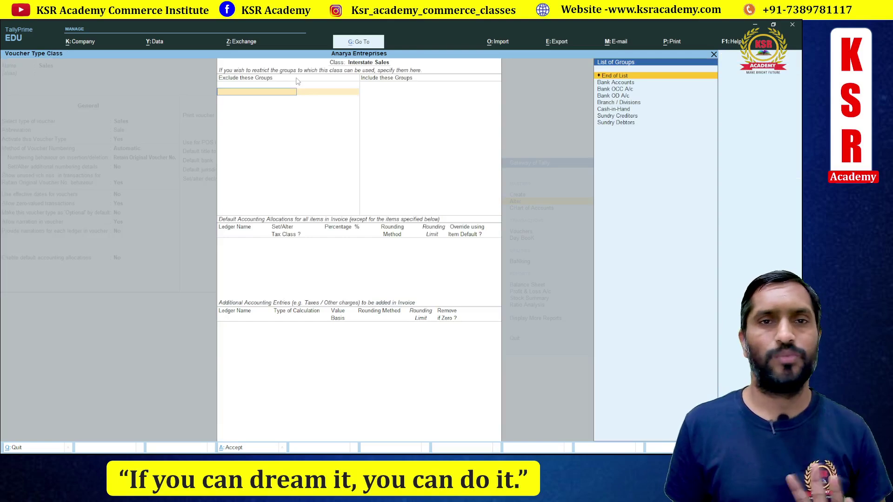
{"action": "key", "text": "Return"}
{"action": "key", "text": "Down"}
{"action": "key", "text": "Down"}
{"action": "key", "text": "Down"}
{"action": "key", "text": "Down"}
{"action": "key", "text": "Down"}
{"action": "key", "text": "Down"}
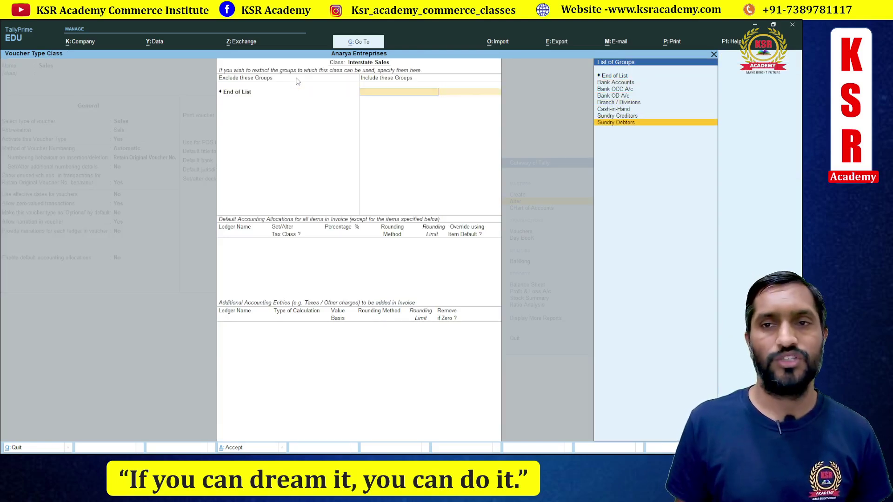
{"action": "key", "text": "Down"}
{"action": "key", "text": "Return"}
{"action": "key", "text": "Return"}
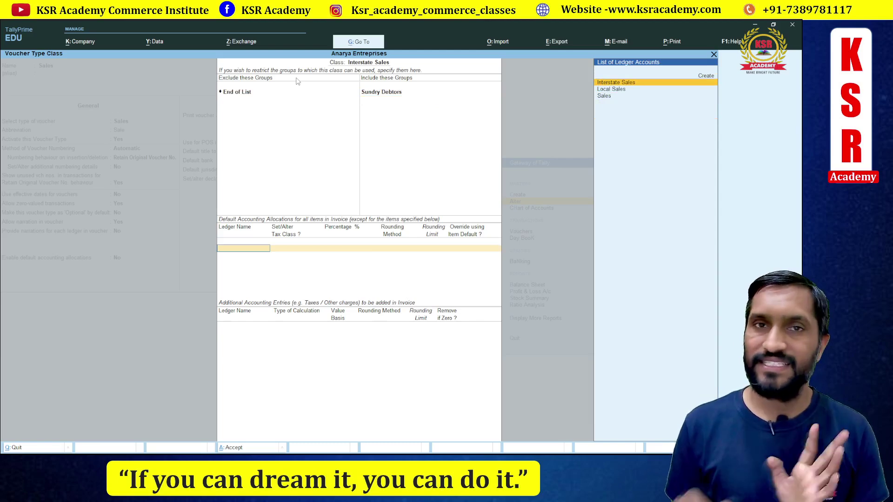
- Set Interstate Sales as the class's default accounting ledger at 100 %, with tax class and item default override at No
{"action": "key", "text": "Return"}
{"action": "key", "text": "Return"}
{"action": "key", "text": "Return"}
{"action": "key", "text": "Return"}
{"action": "key", "text": "Return"}
{"action": "key", "text": "Return"}
{"action": "key", "text": "Up"}
{"action": "key", "text": "Return"}
{"action": "key", "text": "Return"}
{"action": "key", "text": "Return"}
{"action": "key", "text": "Return"}
{"action": "key", "text": "Return"}
{"action": "key", "text": "Return"}
{"action": "key", "text": "Return"}
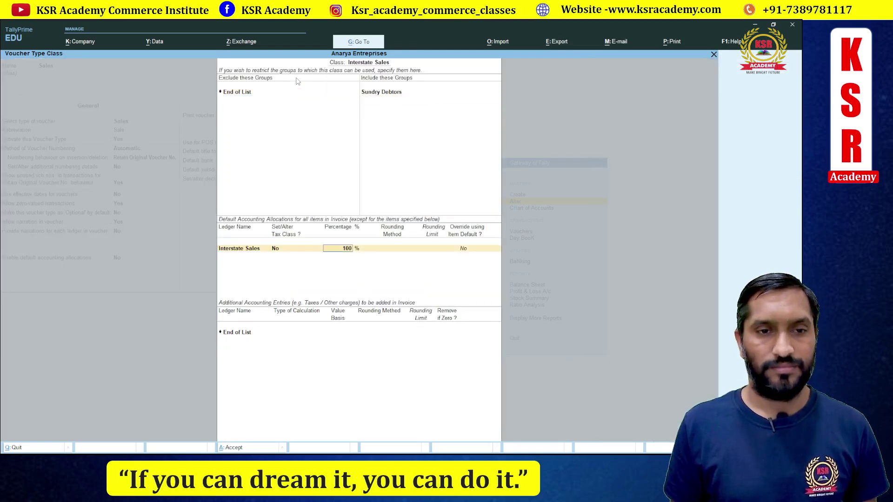
{"action": "key", "text": "Return"}
{"action": "key", "text": "Return"}
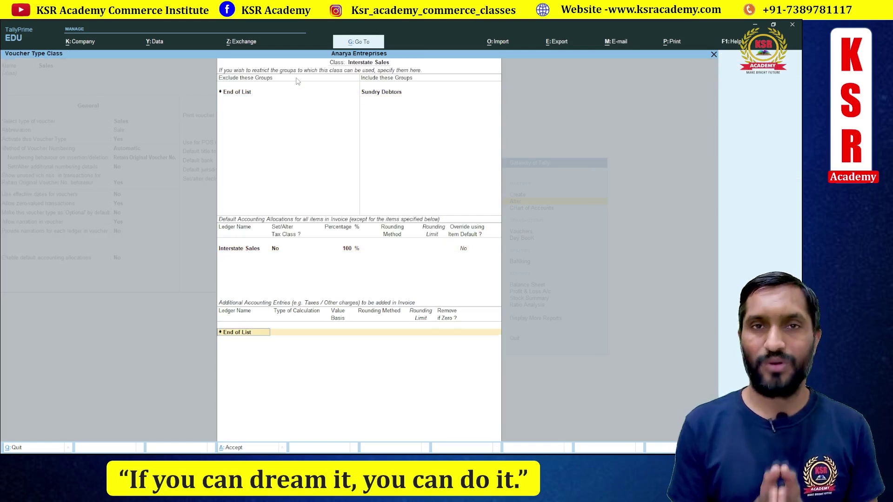
- Add Output IGST as an additional accounting entry of the Interstate Sales class, removed if zero
{"action": "type", "text": "ou"}
{"action": "key", "text": "Down"}
{"action": "key", "text": "Down"}
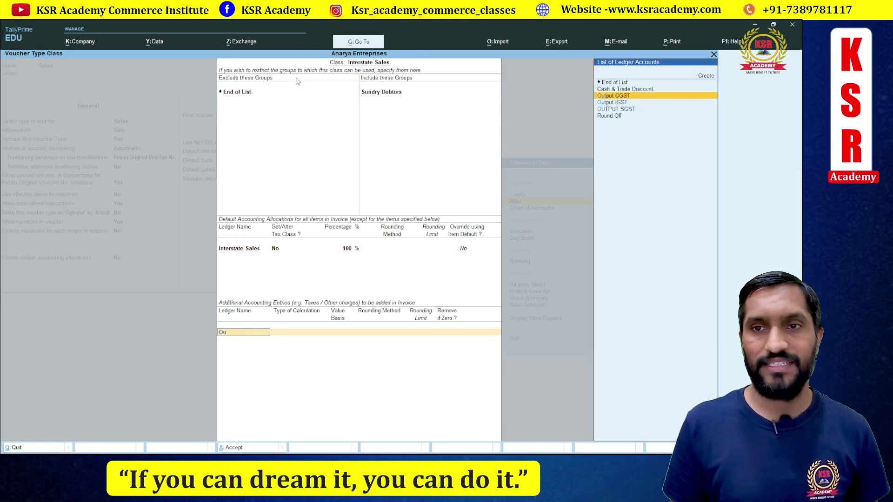
{"action": "key", "text": "Return"}
{"action": "key", "text": "Return"}
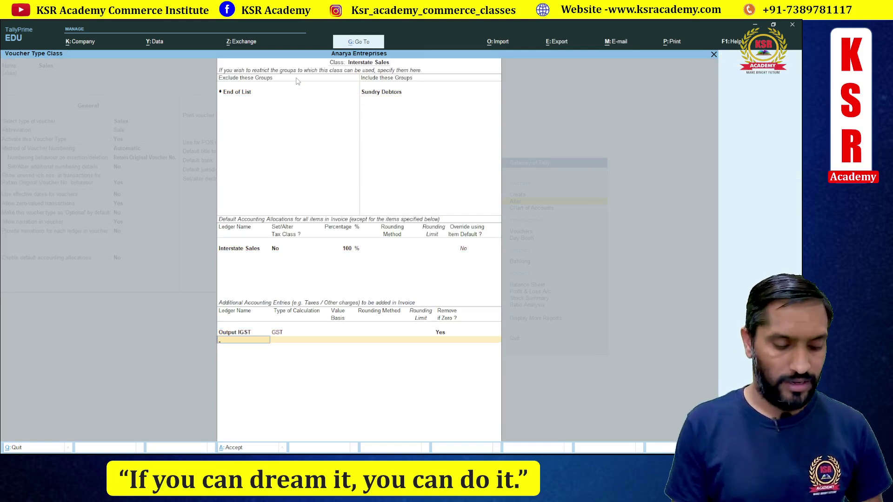
- Add Round Off to the Interstate Sales class as Total Amount Rounding, with Normal Rounding and a limit of 1
{"action": "type", "text": "Ro"}
{"action": "key", "text": "Return"}
{"action": "key", "text": "Down"}
{"action": "key", "text": "Down"}
{"action": "key", "text": "Down"}
{"action": "key", "text": "Return"}
{"action": "key", "text": "Down"}
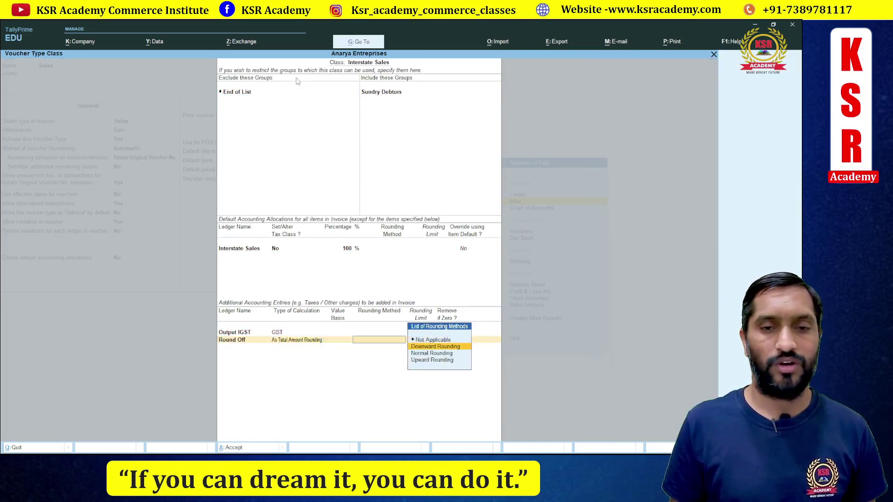
{"action": "key", "text": "Down"}
{"action": "key", "text": "Return"}
{"action": "key", "text": "Return"}
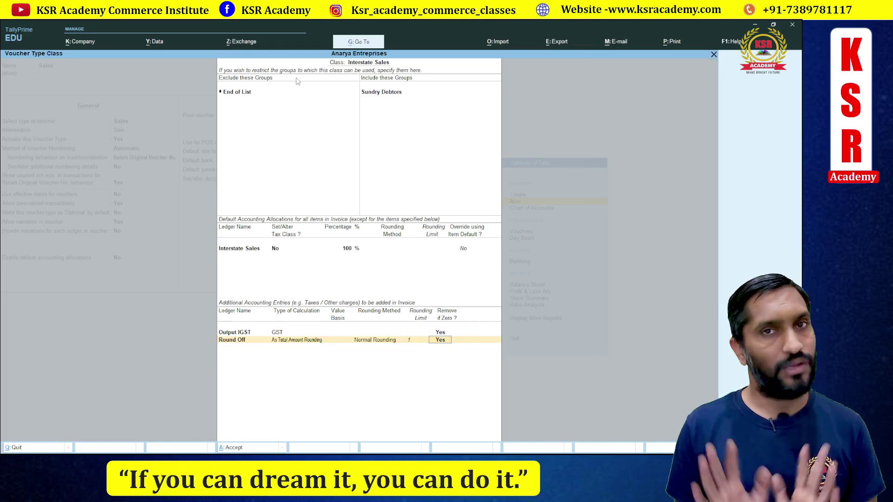
- Accept the Interstate Sales class, save the Sales voucher type and return to the Gateway of Tally
{"action": "key", "text": "ctrl+a"}
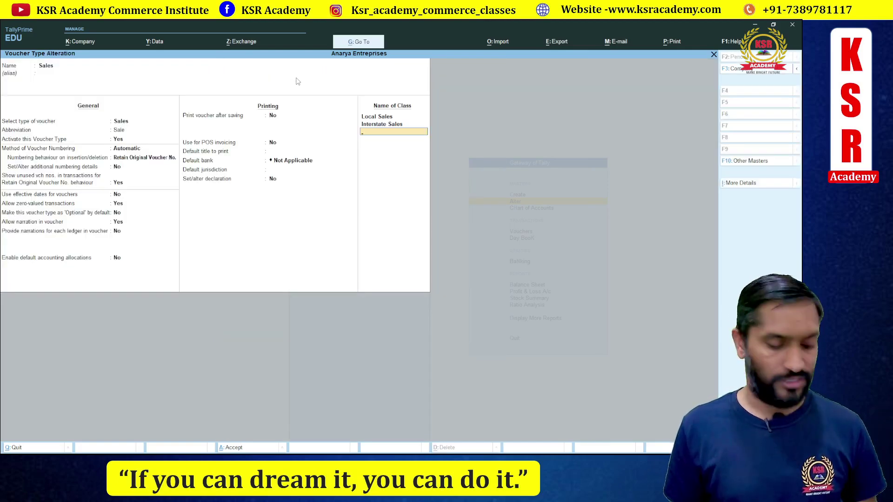
{"action": "key", "text": "ctrl+a"}
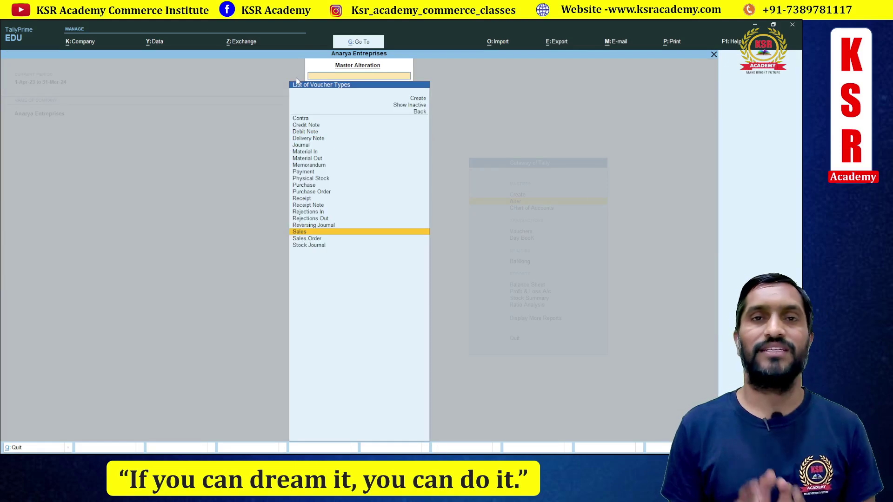
{"action": "key", "text": "Escape"}
{"action": "key", "text": "Escape"}
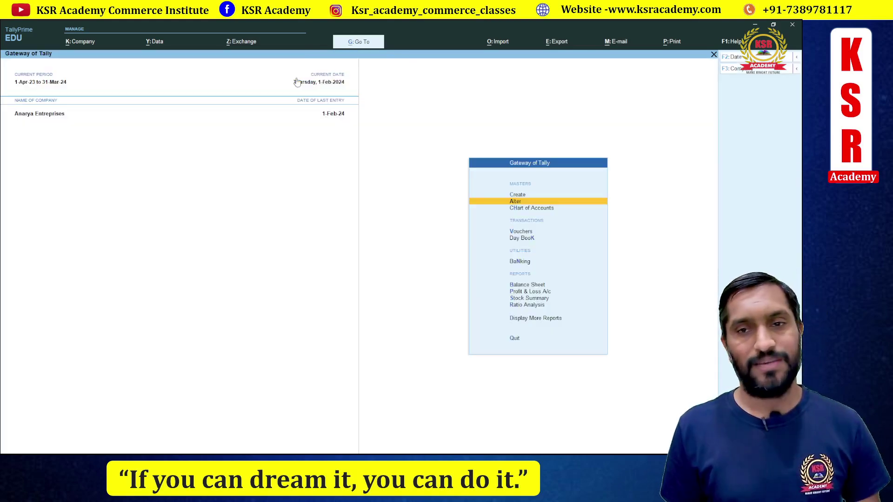
- Open voucher creation and start a Sales voucher with the Local Sales voucher class
{"action": "key", "text": "Down"}
{"action": "key", "text": "Down"}
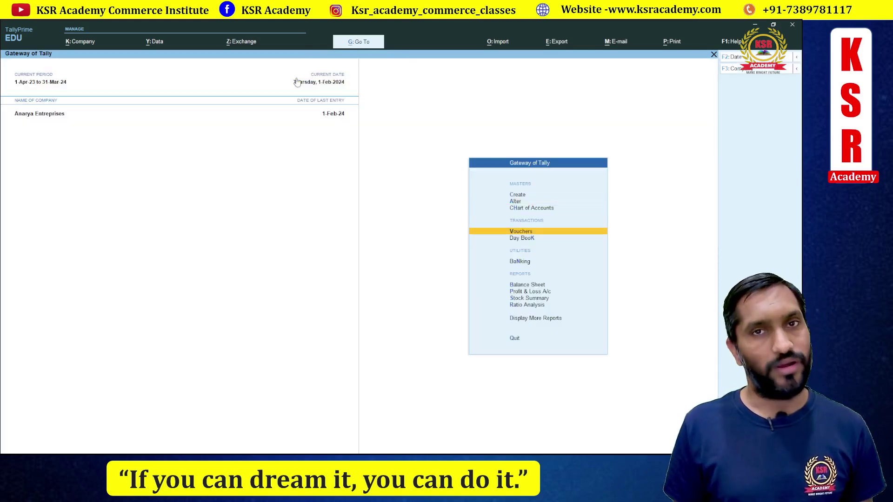
{"action": "key", "text": "Return"}
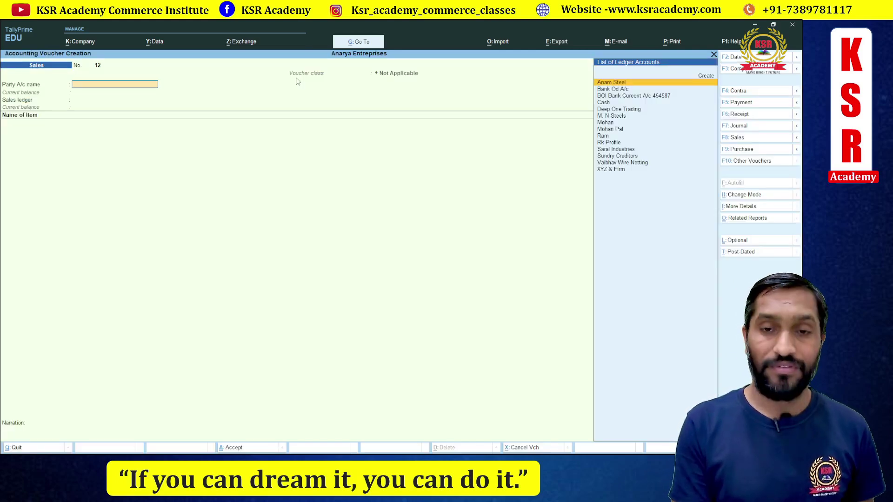
{"action": "key", "text": "F8"}
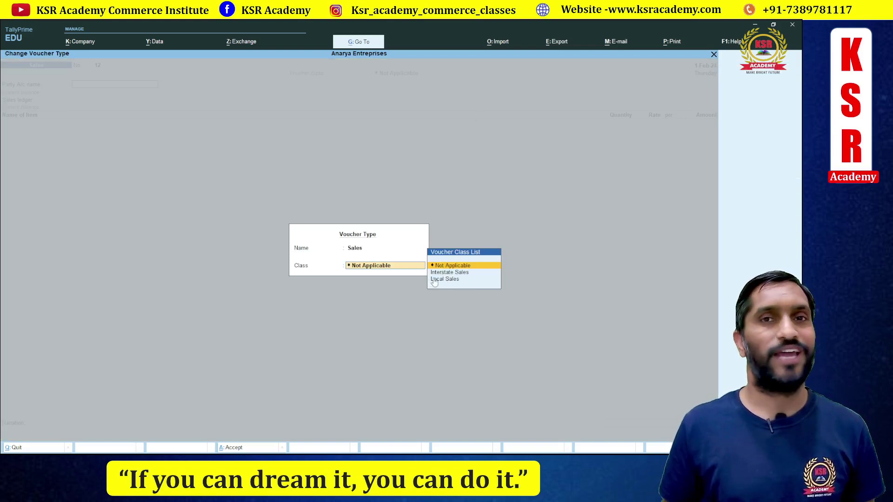
{"action": "key", "text": "Down"}
{"action": "key", "text": "Down"}
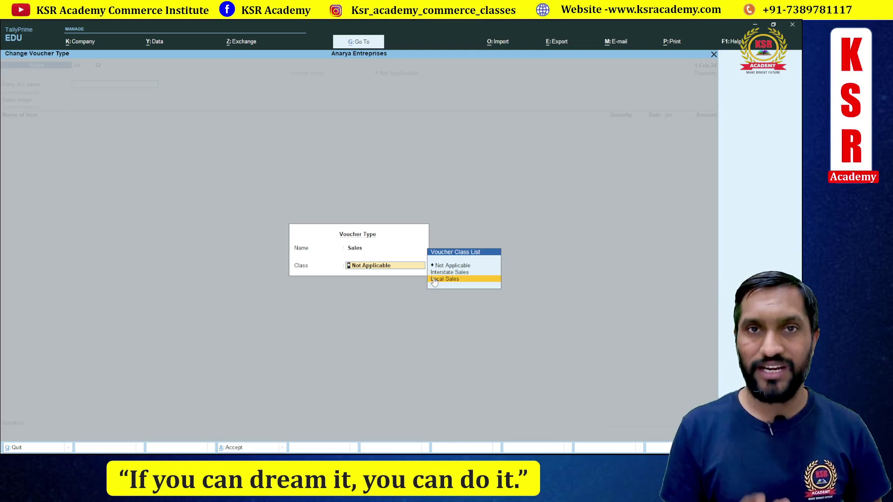
{"action": "key", "text": "Return"}
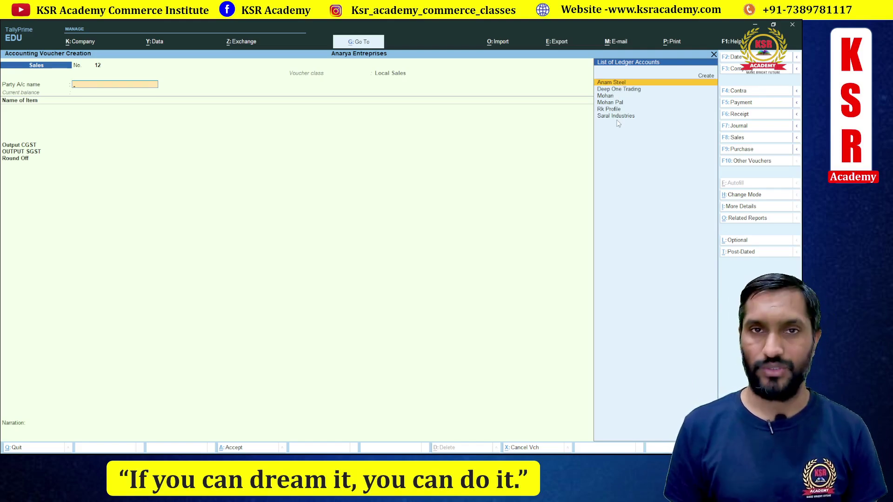
- Select Anam Steel as the party account and accept its dispatch and party details as they are
{"action": "key", "text": "Return"}
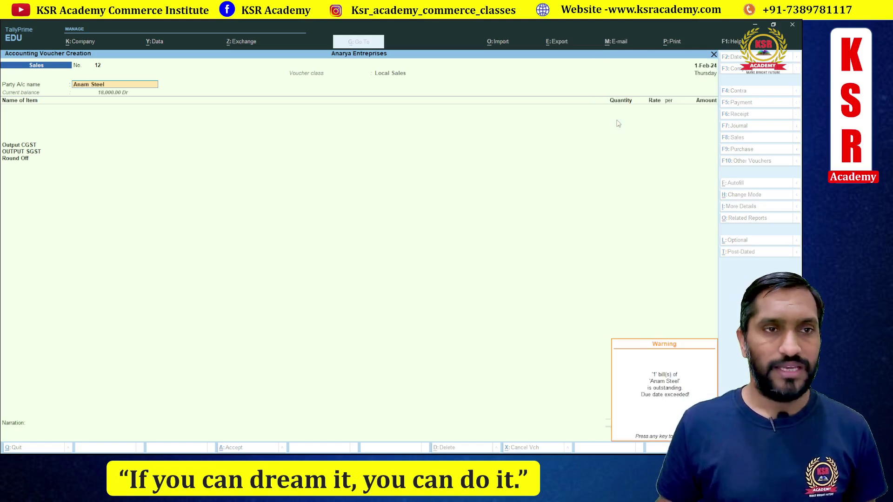
{"action": "key", "text": "Return"}
{"action": "key", "text": "ctrl+a"}
{"action": "key", "text": "ctrl+a"}
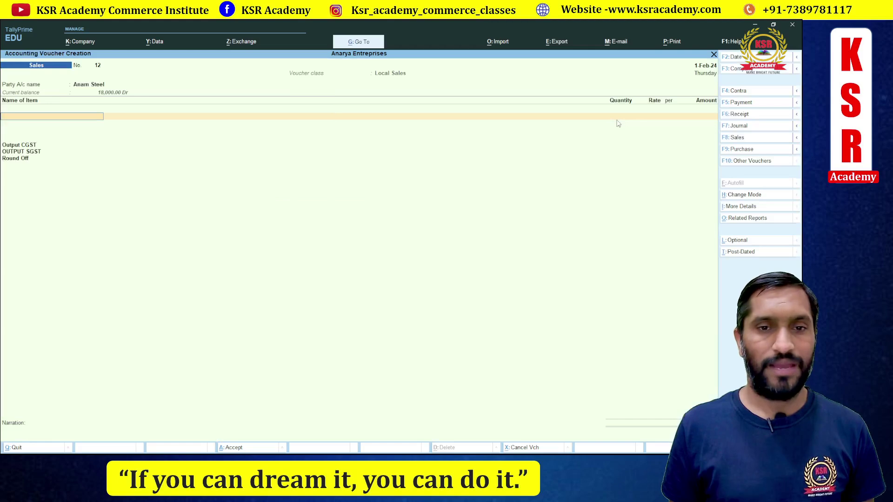
- Add 10 No of Samsing Mobile J7 from the Bhopal godown at the default rate, without tracking number or discount
{"action": "key", "text": "Down"}
{"action": "key", "text": "Down"}
{"action": "key", "text": "Down"}
{"action": "key", "text": "Down"}
{"action": "key", "text": "Down"}
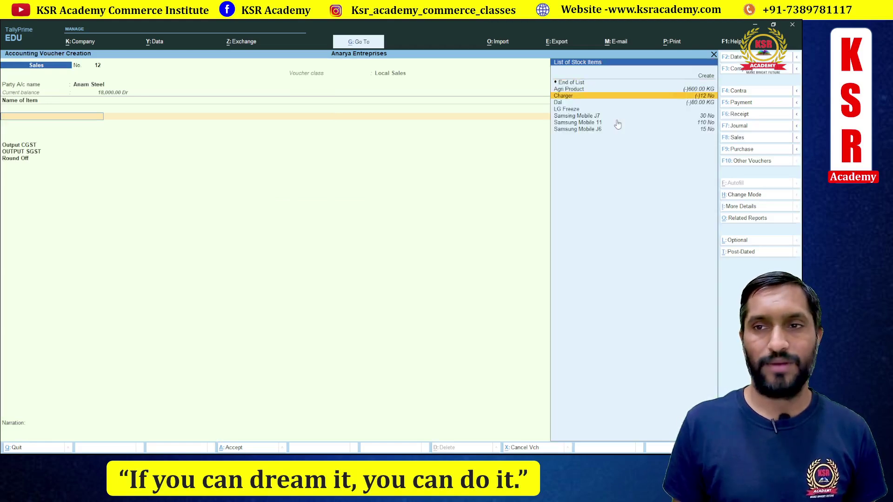
{"action": "key", "text": "Return"}
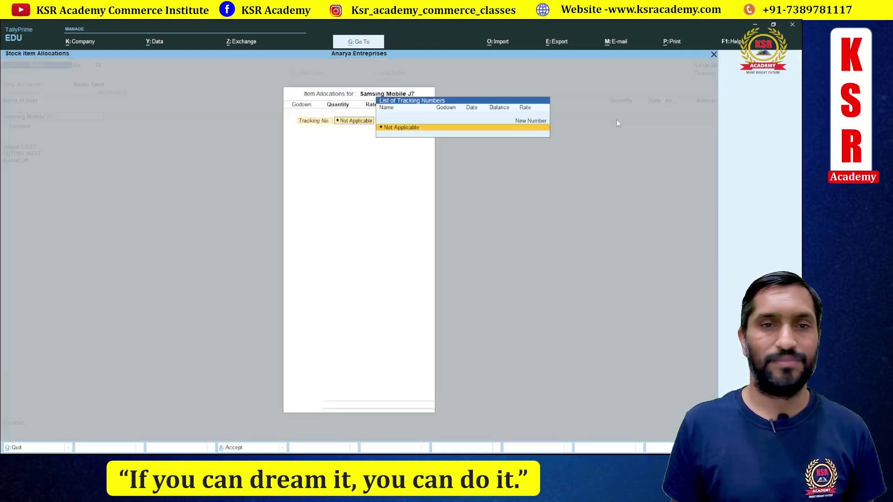
{"action": "key", "text": "Return"}
{"action": "type", "text": "10"}
{"action": "key", "text": "Return"}
{"action": "key", "text": "Return"}
{"action": "key", "text": "Return"}
{"action": "key", "text": "Return"}
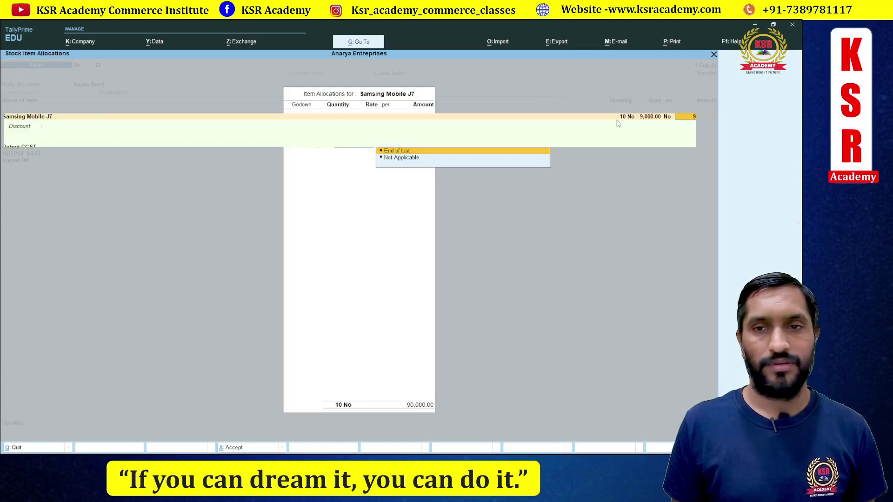
{"action": "key", "text": "Return"}
{"action": "key", "text": "Return"}
{"action": "key", "text": "Return"}
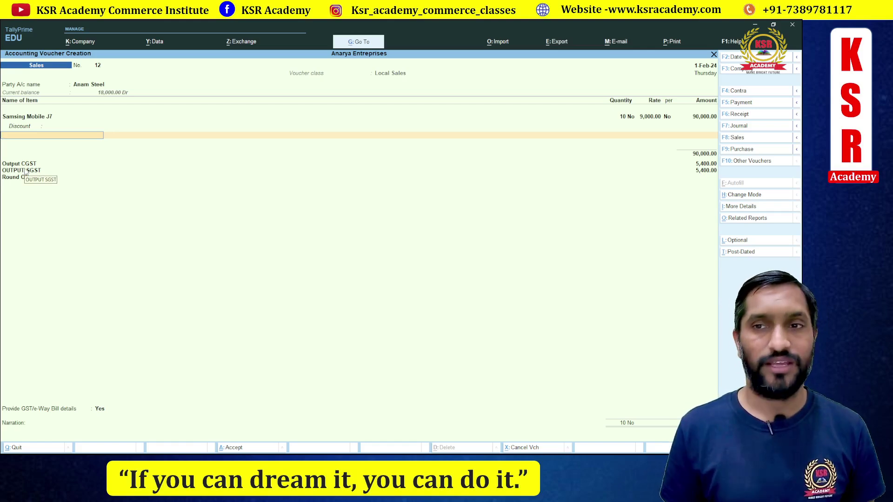
- Reopen the Samsing Mobile J7 item allocation, set its amount to 8,987.80 and save the local sales voucher
{"action": "key", "text": "BackSpace"}
{"action": "key", "text": "BackSpace"}
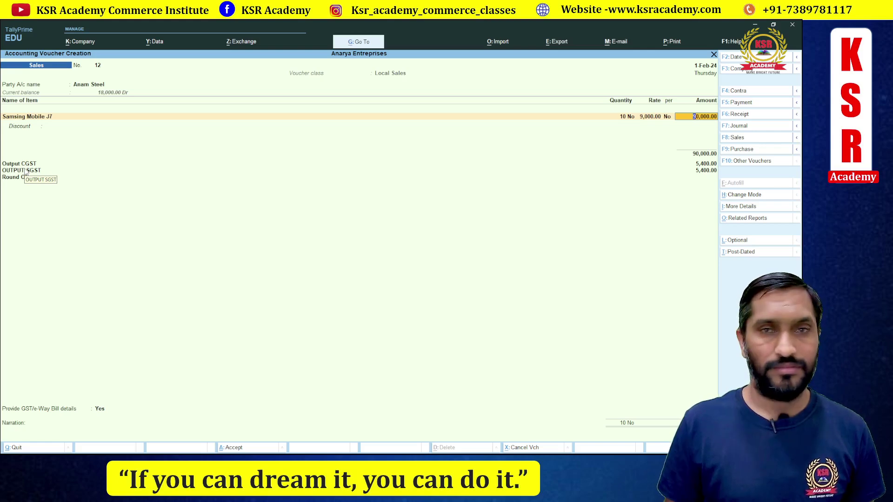
{"action": "key", "text": "BackSpace"}
{"action": "key", "text": "BackSpace"}
{"action": "key", "text": "BackSpace"}
{"action": "key", "text": "BackSpace"}
{"action": "key", "text": "Return"}
{"action": "key", "text": "Return"}
{"action": "key", "text": "Return"}
{"action": "key", "text": "Return"}
{"action": "key", "text": "Return"}
{"action": "key", "text": "Return"}
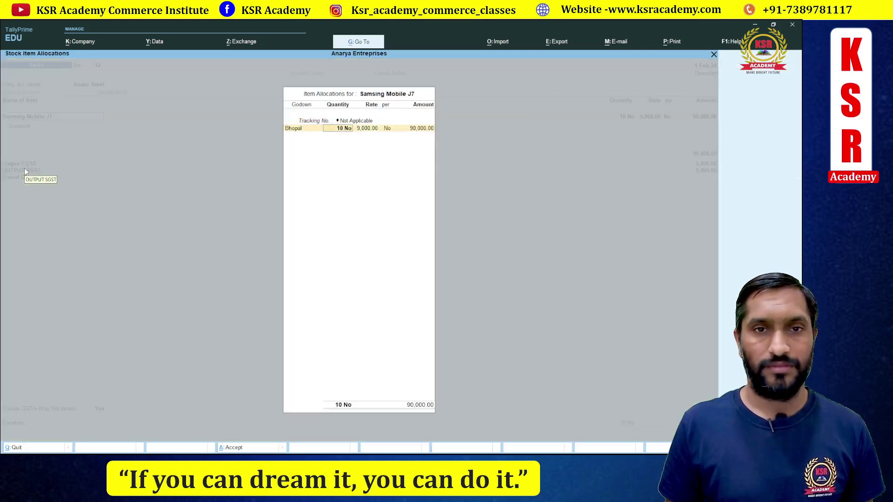
{"action": "type", "text": "8987.80"}
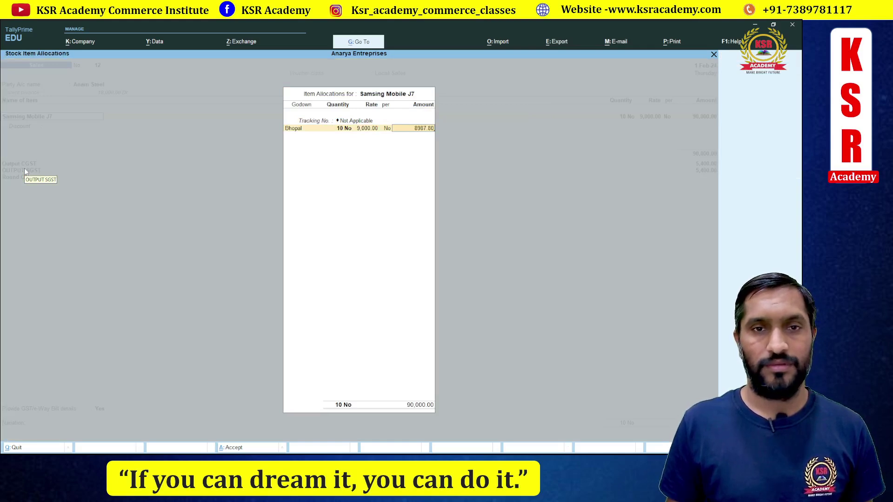
{"action": "key", "text": "Return"}
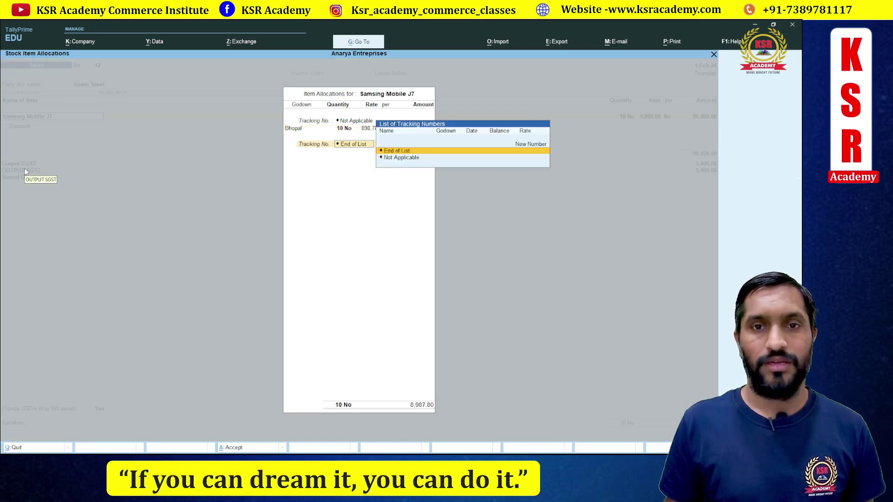
{"action": "key", "text": "Return"}
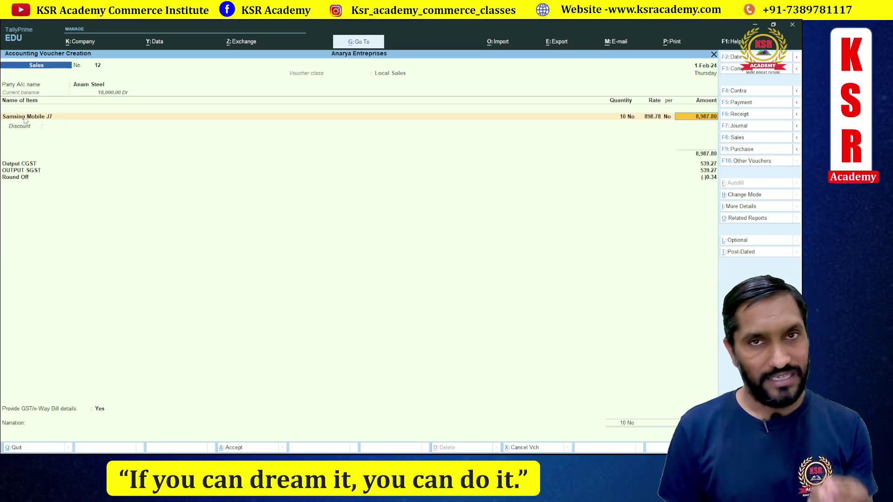
{"action": "key", "text": "ctrl+a"}
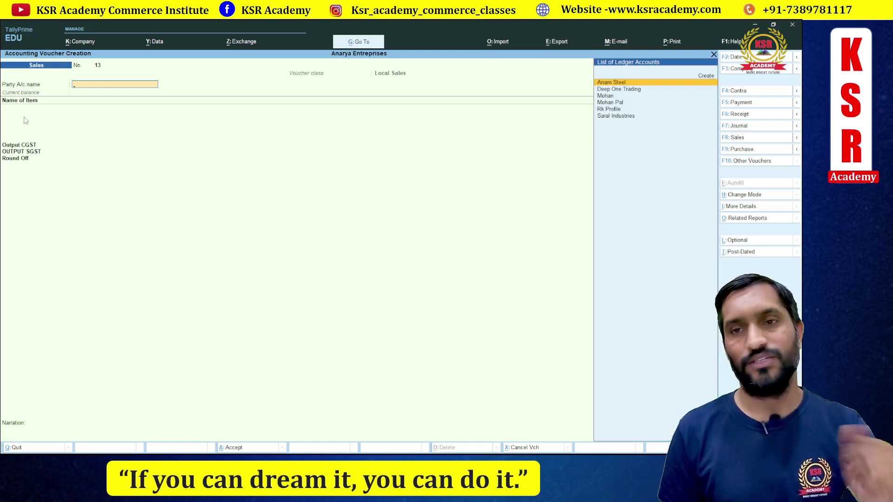
- Switch the new Sales voucher to the Interstate Sales voucher class
{"action": "key", "text": "F8"}
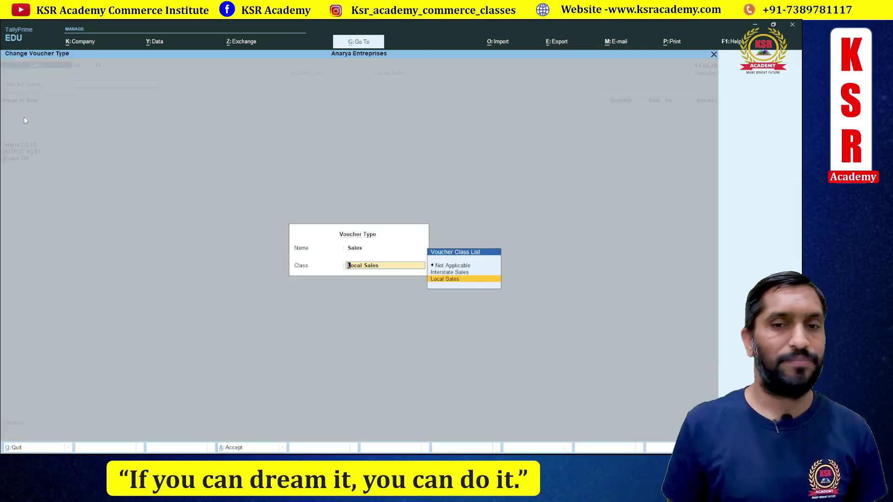
{"action": "key", "text": "Up"}
{"action": "key", "text": "Return"}
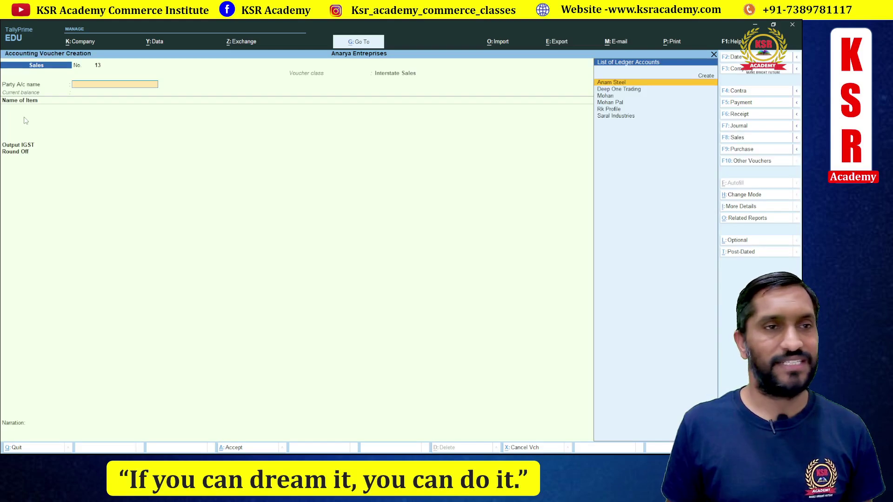
- Select Rk Profile as the party account, leave the dispatch details blank and accept Chhattisgarh as place of supply
{"action": "key", "text": "Down"}
{"action": "key", "text": "Down"}
{"action": "key", "text": "Down"}
{"action": "key", "text": "Down"}
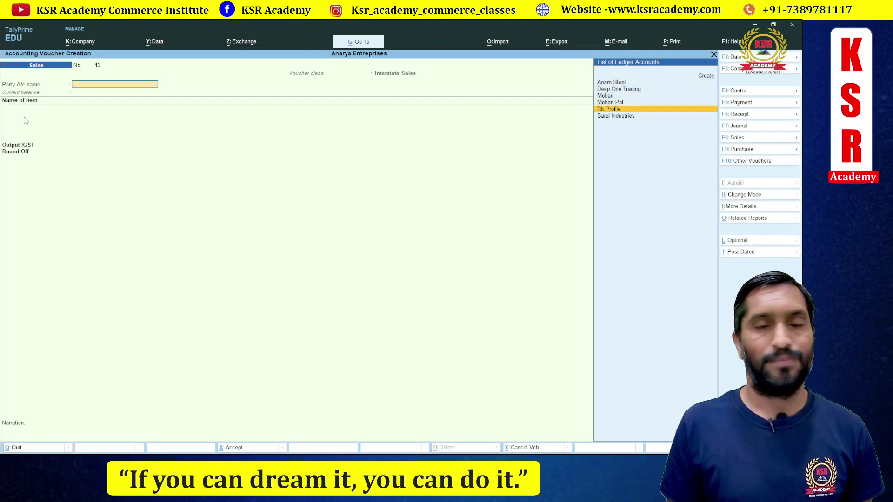
{"action": "key", "text": "Return"}
{"action": "key", "text": "Return"}
{"action": "key", "text": "Return"}
{"action": "key", "text": "Return"}
{"action": "key", "text": "Return"}
{"action": "key", "text": "Return"}
{"action": "key", "text": "Return"}
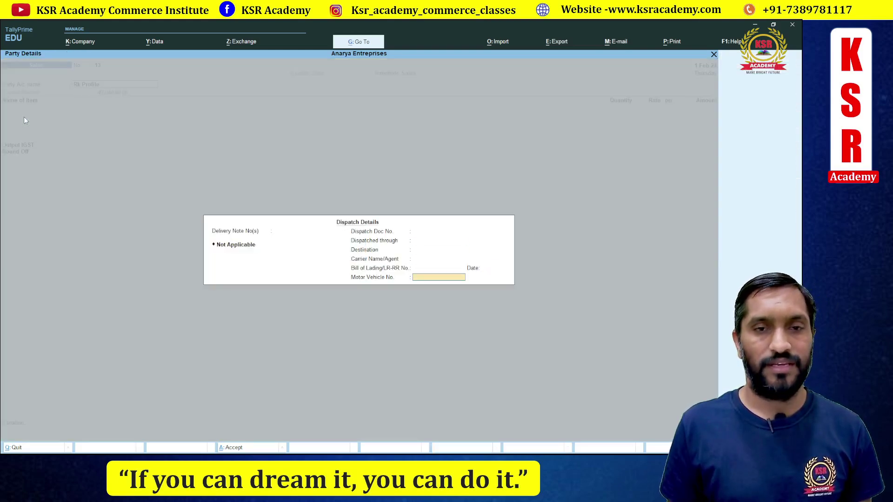
{"action": "key", "text": "Return"}
{"action": "key", "text": "Return"}
{"action": "key", "text": "Return"}
{"action": "key", "text": "Return"}
{"action": "key", "text": "Return"}
{"action": "key", "text": "Return"}
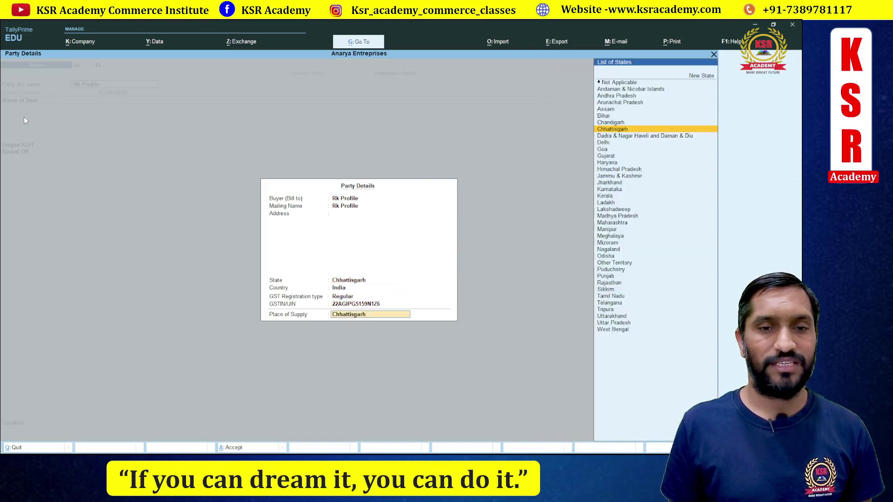
{"action": "key", "text": "Return"}
- Add 100 No of Samsung Mobile 11 to the interstate voucher at the default rate, with tracking number Not Applicable
{"action": "key", "text": "Down"}
{"action": "key", "text": "Down"}
{"action": "key", "text": "Down"}
{"action": "key", "text": "Down"}
{"action": "key", "text": "Down"}
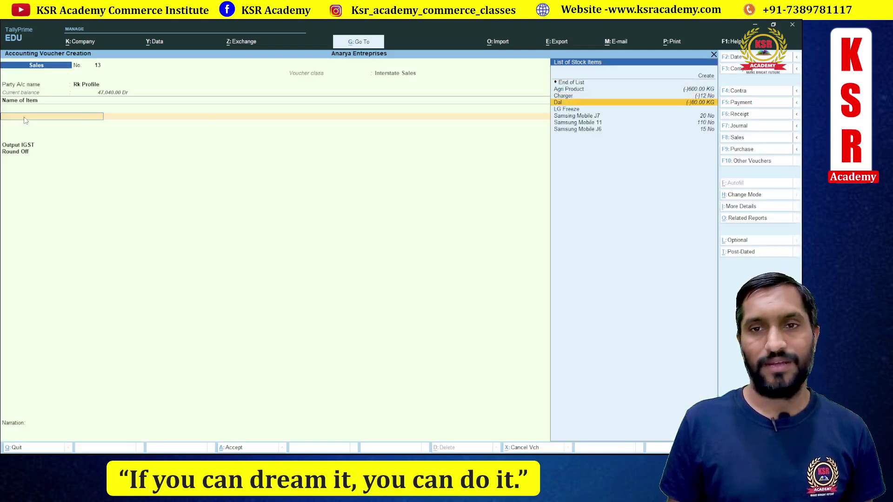
{"action": "key", "text": "Return"}
{"action": "key", "text": "Return"}
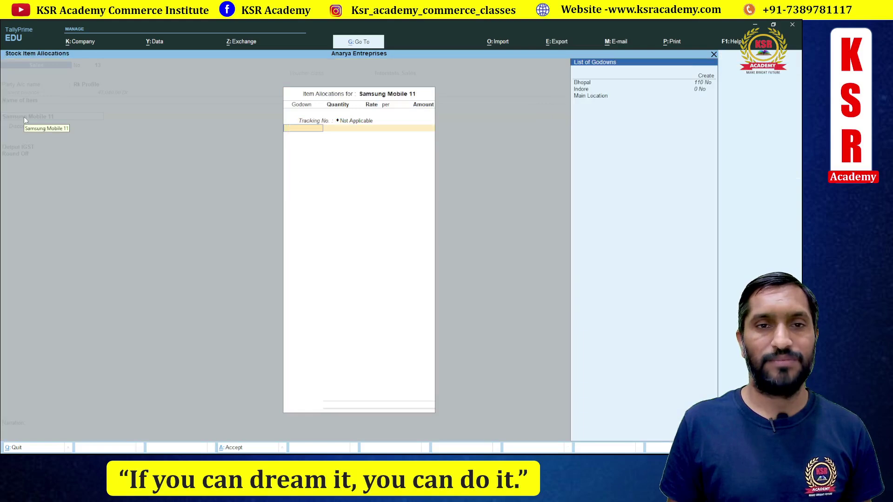
{"action": "key", "text": "Return"}
{"action": "type", "text": "100"}
{"action": "key", "text": "Return"}
{"action": "key", "text": "Return"}
{"action": "key", "text": "Return"}
{"action": "key", "text": "Return"}
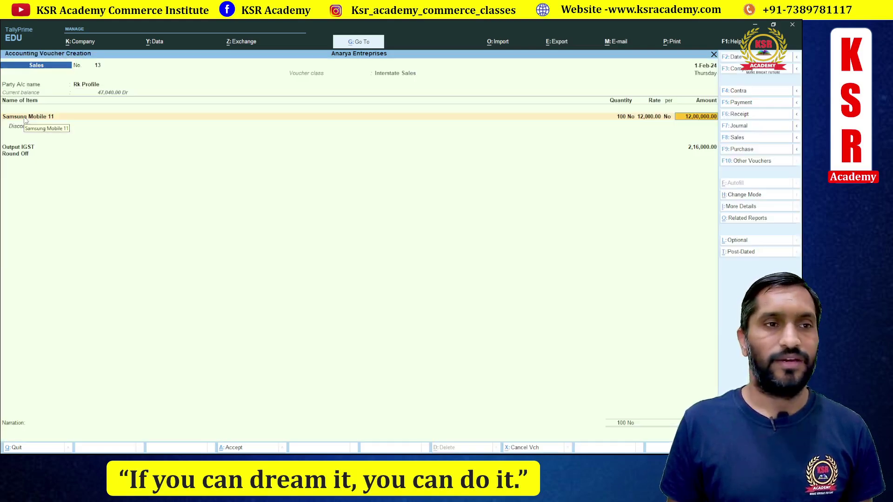
{"action": "key", "text": "Return"}
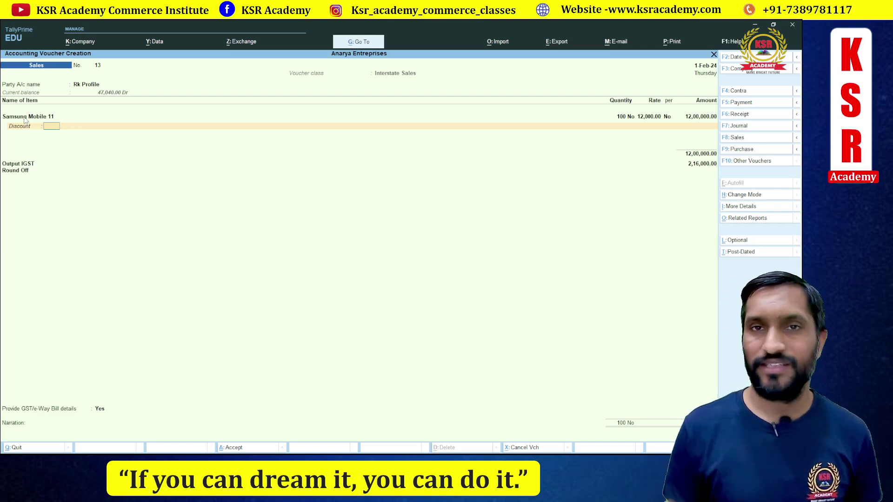
- Save the interstate sales voucher without sending its details for e-Way Bill generation, and leave voucher creation
{"action": "key", "text": "ctrl+a"}
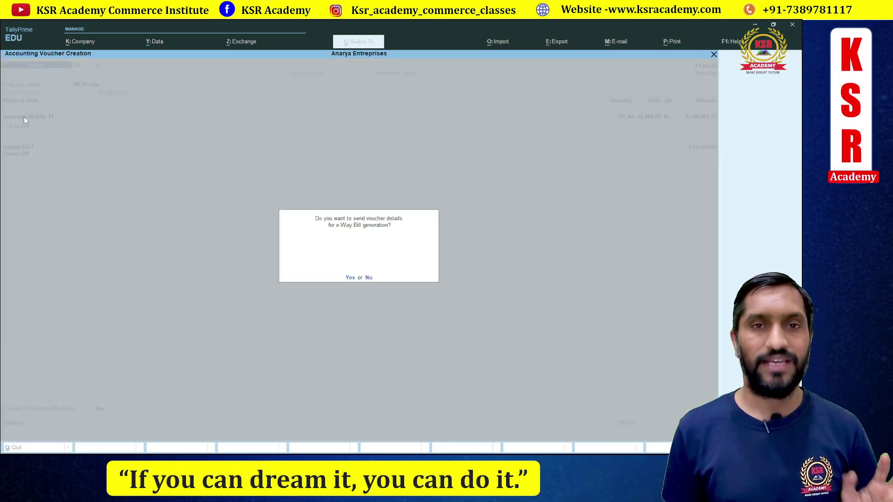
{"action": "key", "text": "n"}
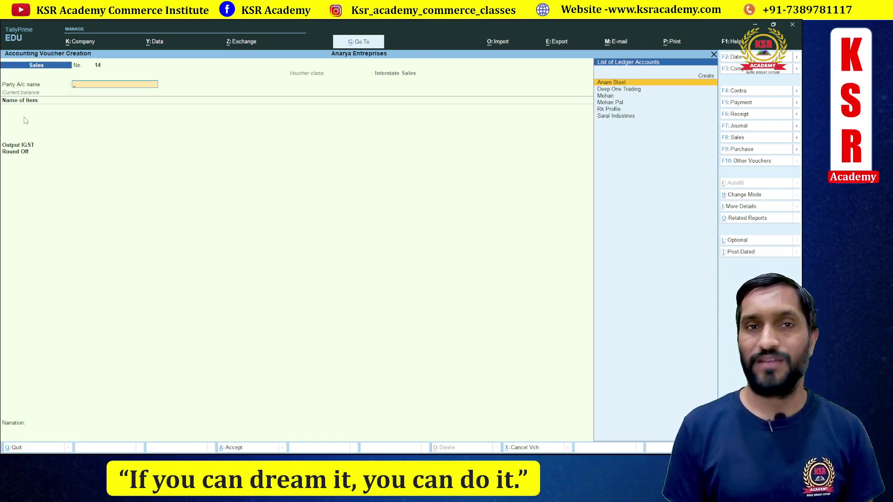
{"action": "key", "text": "Escape"}
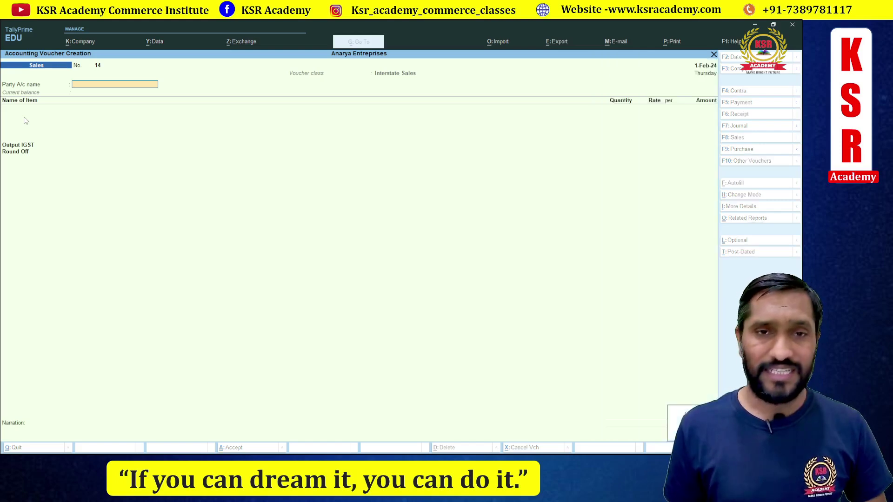
- Open the Purchase voucher type for alteration from the masters
{"action": "key", "text": "Up"}
{"action": "key", "text": "Up"}
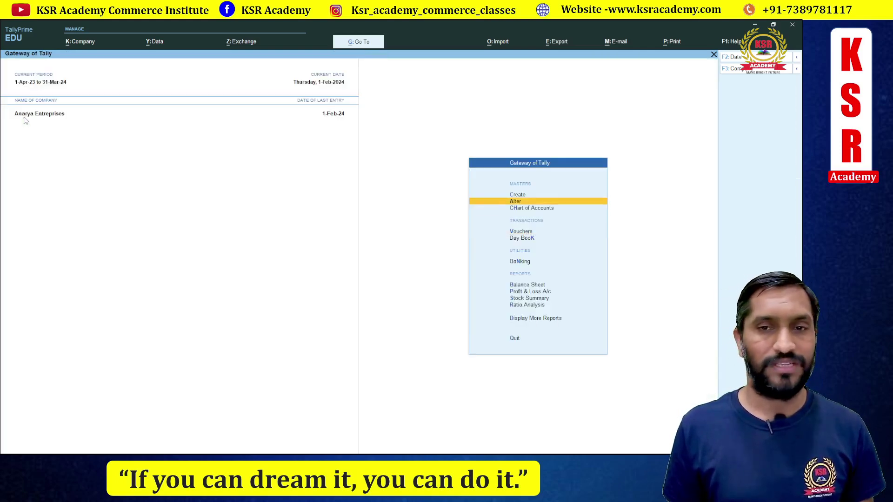
{"action": "key", "text": "Return"}
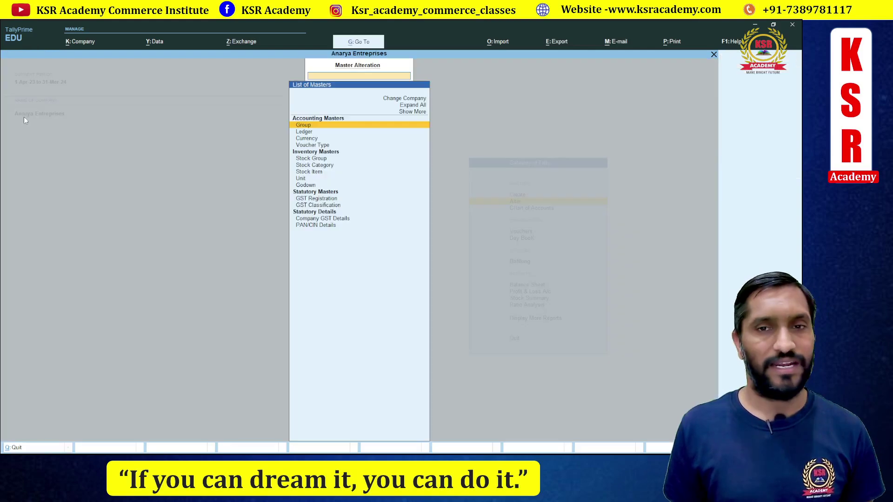
{"action": "key", "text": "Down"}
{"action": "key", "text": "Down"}
{"action": "key", "text": "Down"}
{"action": "key", "text": "Return"}
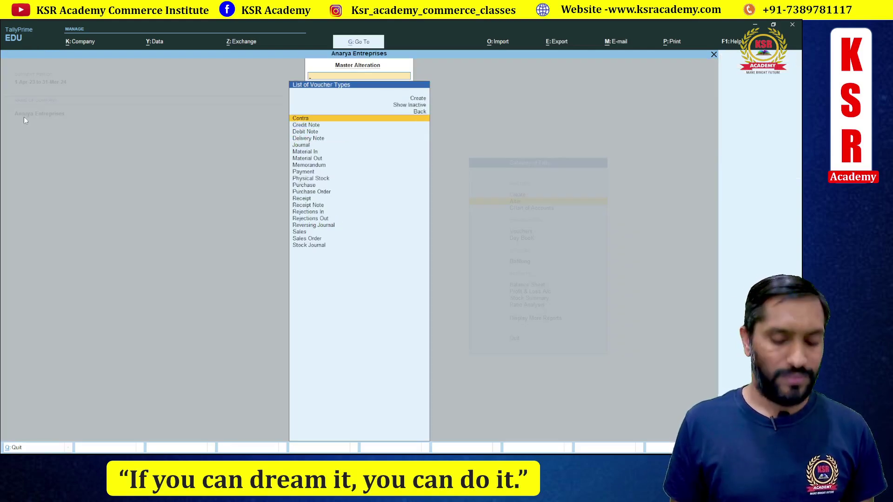
{"action": "type", "text": "Pu"}
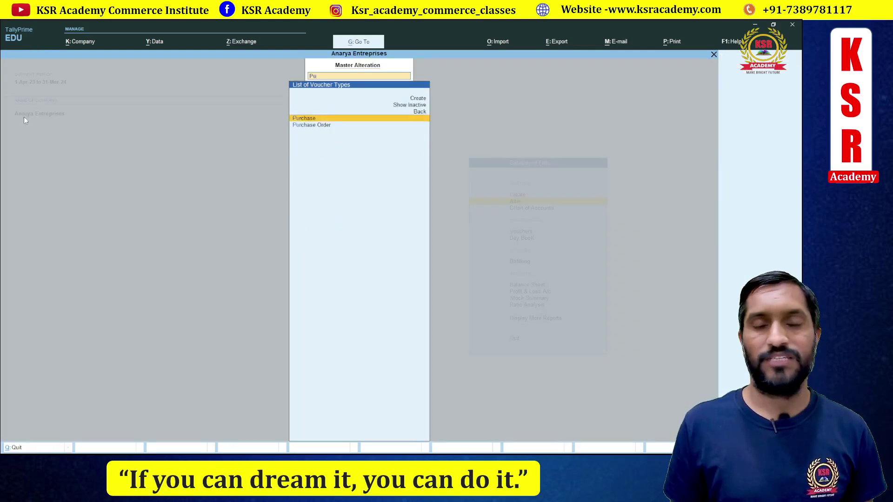
{"action": "key", "text": "Return"}
- Add a voucher class named Local Purchase to the Purchase voucher type, keeping its general and printing settings as they are
{"action": "key", "text": "Return"}
{"action": "key", "text": "Return"}
{"action": "key", "text": "Return"}
{"action": "key", "text": "Return"}
{"action": "key", "text": "Return"}
{"action": "key", "text": "Return"}
{"action": "key", "text": "Return"}
{"action": "key", "text": "Return"}
{"action": "key", "text": "Return"}
{"action": "key", "text": "Return"}
{"action": "key", "text": "Return"}
{"action": "key", "text": "Return"}
{"action": "key", "text": "Return"}
{"action": "key", "text": "Return"}
{"action": "key", "text": "Return"}
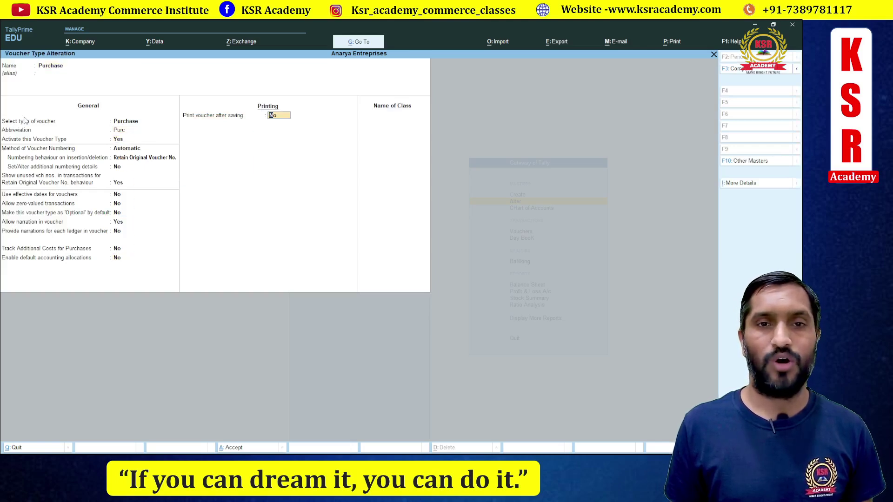
{"action": "key", "text": "Return"}
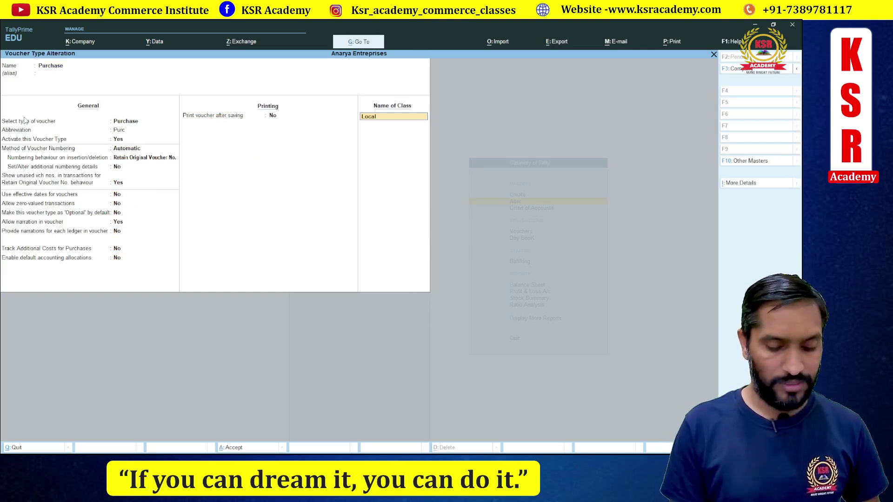
{"action": "type", "text": "Local Purchase"}
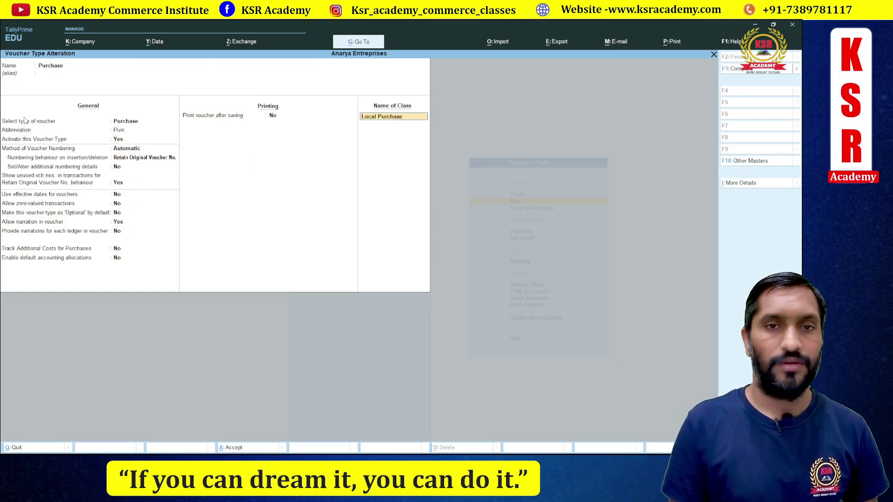
- Exclude no groups from the Local Purchase class and include only the Sundry Creditors group
{"action": "key", "text": "Return"}
{"action": "key", "text": "Down"}
{"action": "key", "text": "Down"}
{"action": "key", "text": "Down"}
{"action": "key", "text": "Down"}
{"action": "key", "text": "Down"}
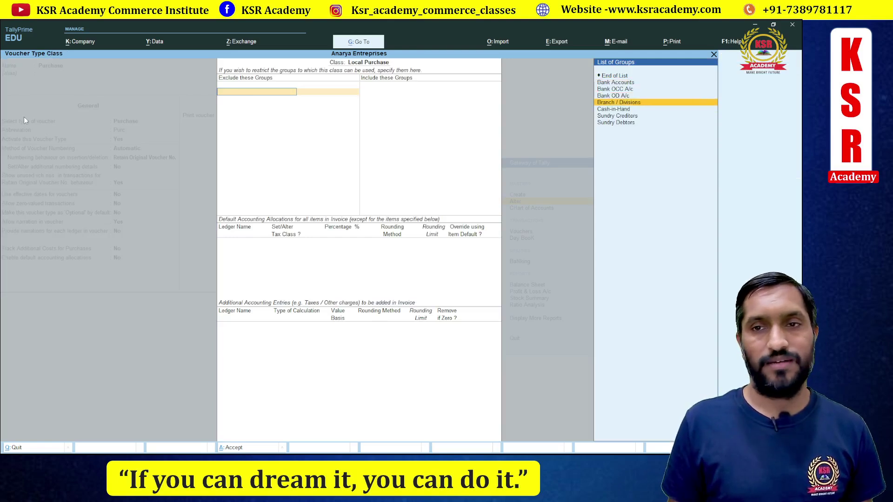
{"action": "key", "text": "Up"}
{"action": "key", "text": "Up"}
{"action": "key", "text": "Up"}
{"action": "key", "text": "Up"}
{"action": "key", "text": "Up"}
{"action": "key", "text": "Return"}
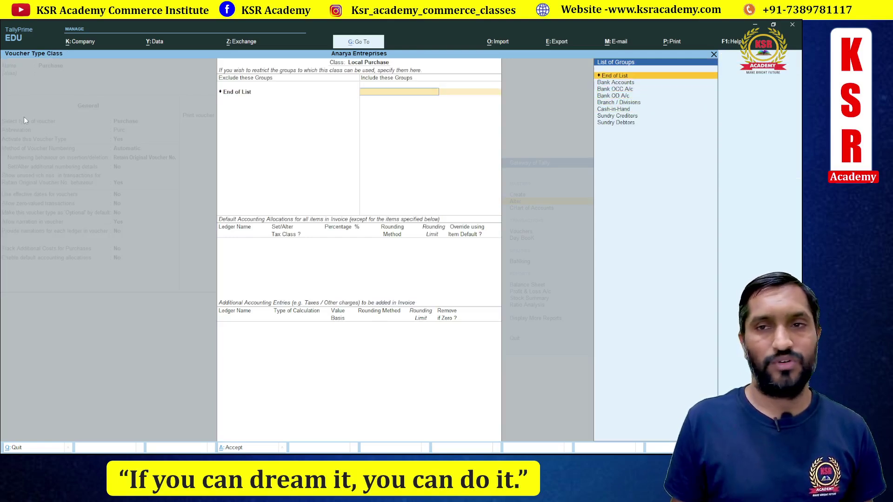
{"action": "key", "text": "Down"}
{"action": "key", "text": "Down"}
{"action": "key", "text": "Down"}
{"action": "key", "text": "Down"}
{"action": "key", "text": "Down"}
{"action": "key", "text": "Down"}
{"action": "key", "text": "Return"}
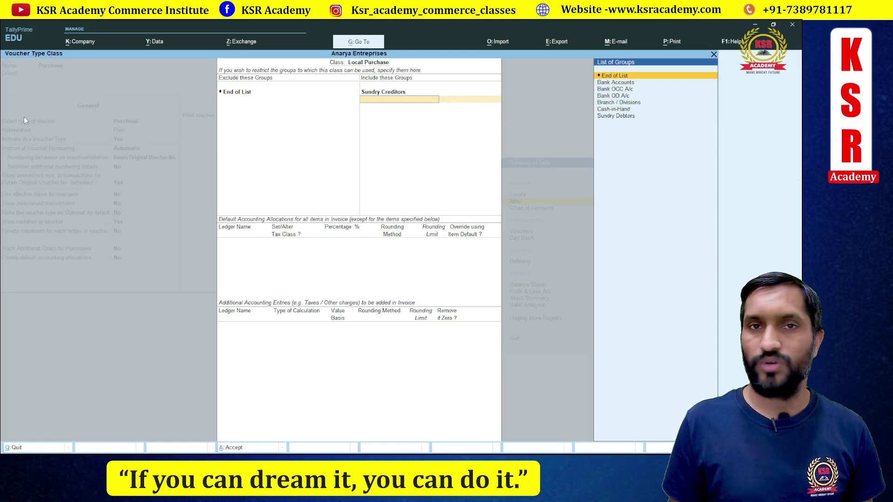
{"action": "key", "text": "Return"}
- Set the Local Purchase ledger as the class's default accounting allocation at 100%, with Set/Alter Tax Class left at No
{"action": "key", "text": "Down"}
{"action": "key", "text": "Return"}
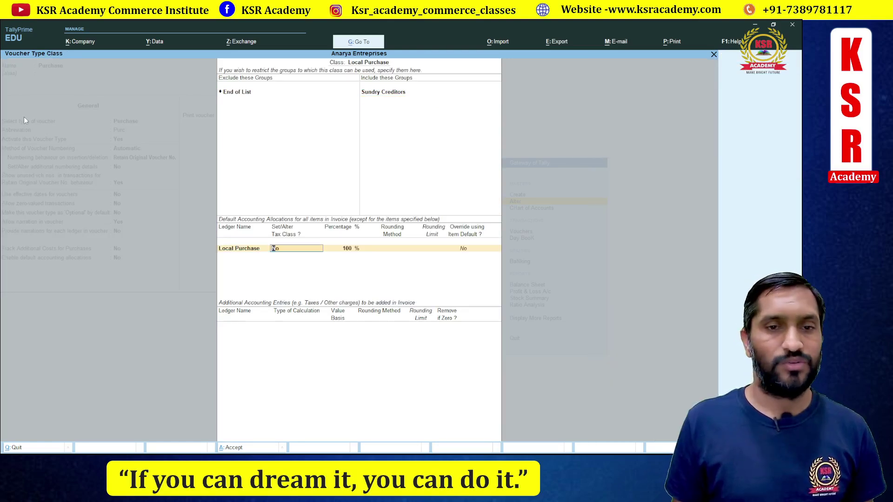
{"action": "key", "text": "Return"}
{"action": "key", "text": "Return"}
{"action": "key", "text": "Up"}
{"action": "key", "text": "Return"}
{"action": "key", "text": "Return"}
{"action": "key", "text": "Return"}
{"action": "key", "text": "Return"}
{"action": "key", "text": "Return"}
{"action": "key", "text": "Return"}
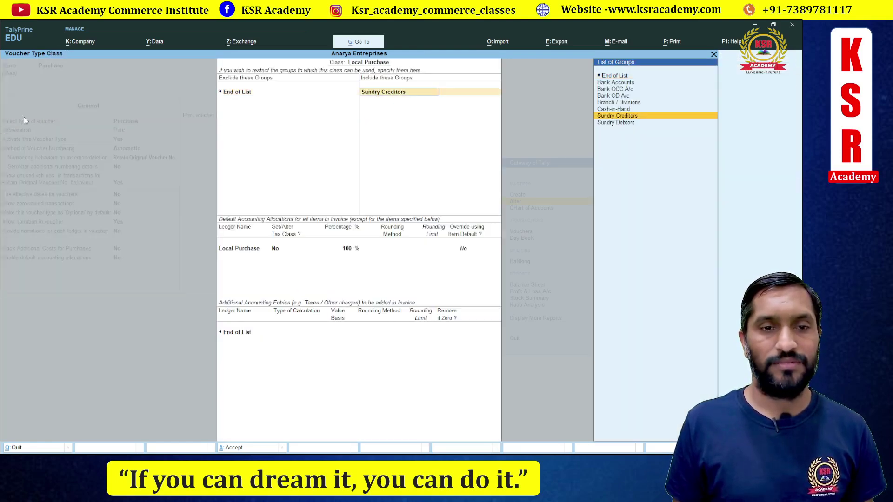
{"action": "key", "text": "Return"}
- Add the Input Cgst and INPUT SGST ledgers as additional accounting entries, each set to be removed if zero
{"action": "type", "text": "Inp"}
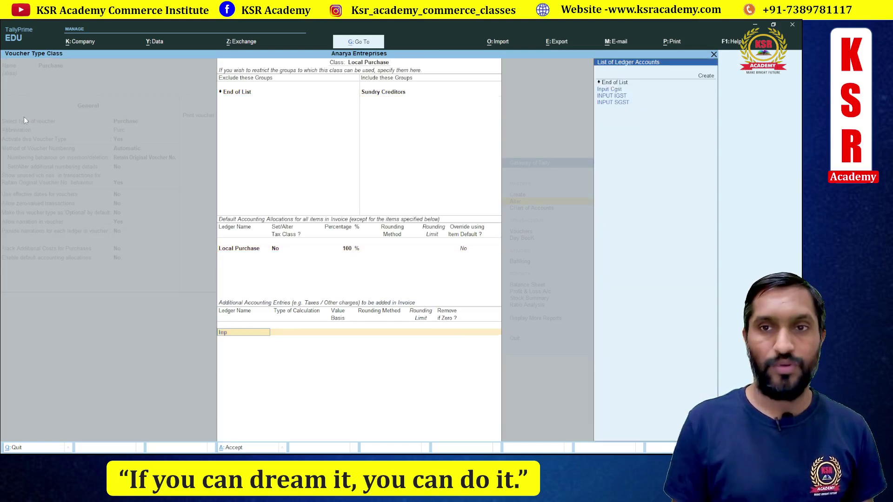
{"action": "key", "text": "Return"}
{"action": "key", "text": "Return"}
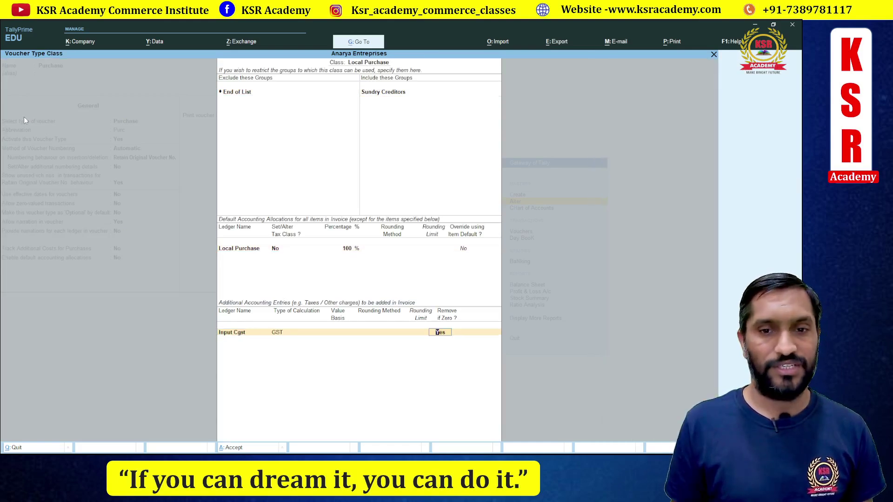
{"action": "key", "text": "Return"}
{"action": "type", "text": "Inp"}
{"action": "key", "text": "Down"}
{"action": "key", "text": "Down"}
{"action": "key", "text": "Return"}
{"action": "key", "text": "Return"}
{"action": "key", "text": "Return"}
- Add the Round Off ledger calculated As Total Amount Rounding, with Normal Rounding and a rounding limit of 1
{"action": "type", "text": "R"}
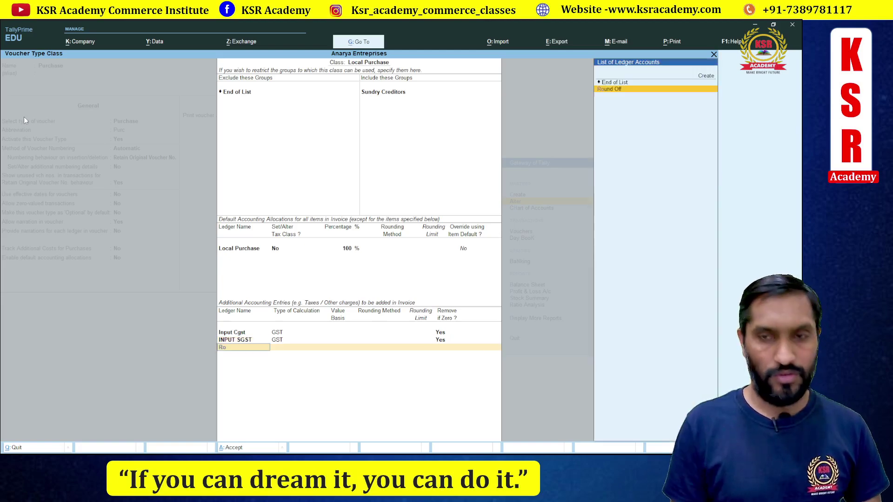
{"action": "type", "text": "o"}
{"action": "key", "text": "Return"}
{"action": "key", "text": "Down"}
{"action": "key", "text": "Down"}
{"action": "key", "text": "Down"}
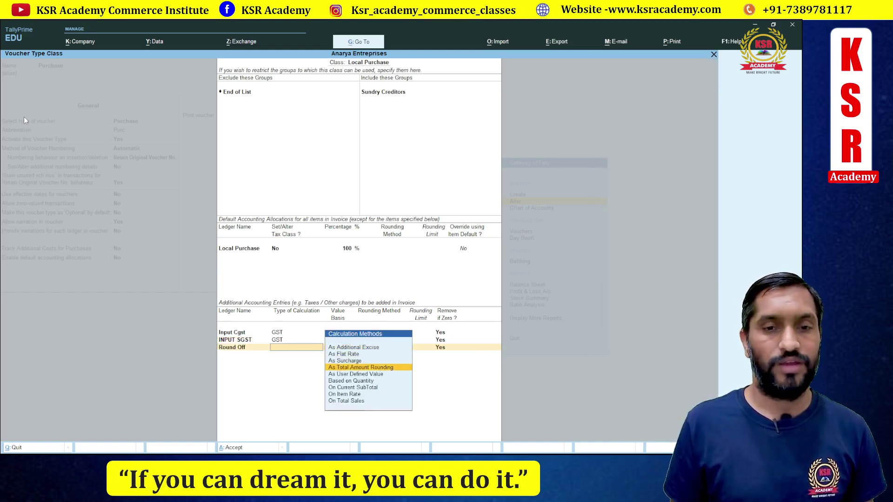
{"action": "key", "text": "Return"}
{"action": "key", "text": "Down"}
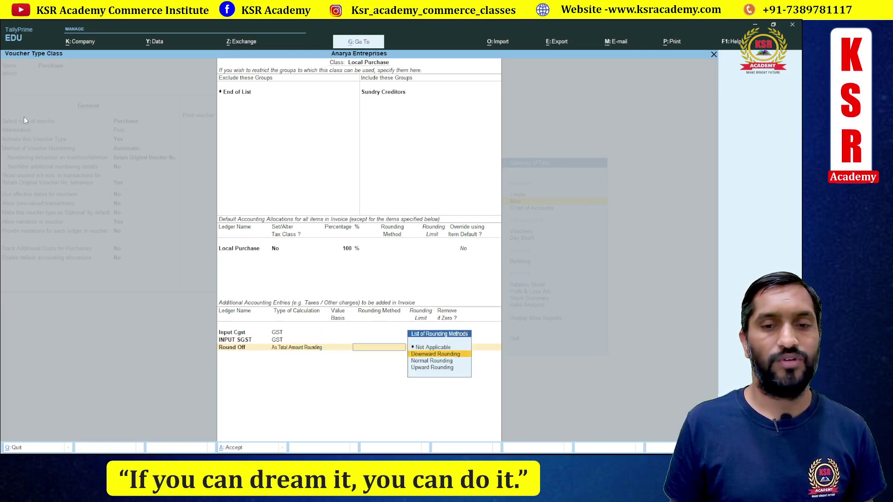
{"action": "key", "text": "Down"}
{"action": "key", "text": "Return"}
{"action": "type", "text": "1"}
{"action": "key", "text": "Return"}
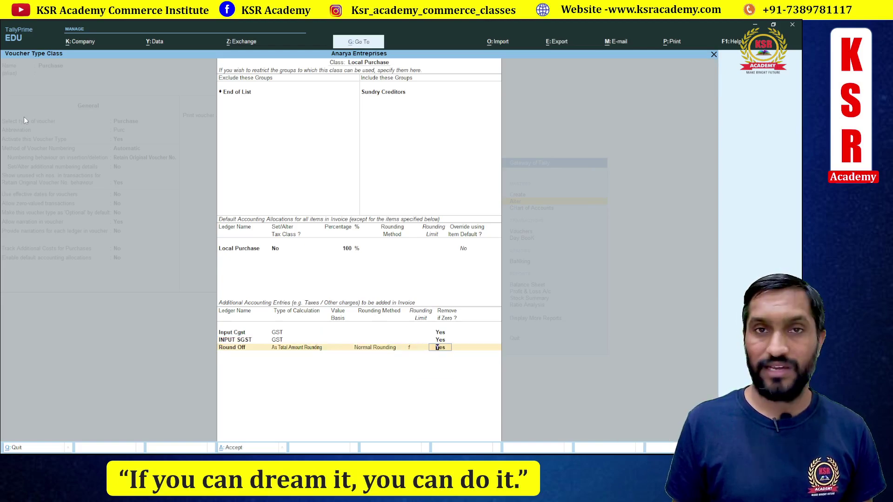
- Save the Local Purchase class and the Purchase voucher type, and return to the Gateway of Tally
{"action": "key", "text": "ctrl+a"}
{"action": "key", "text": "ctrl+a"}
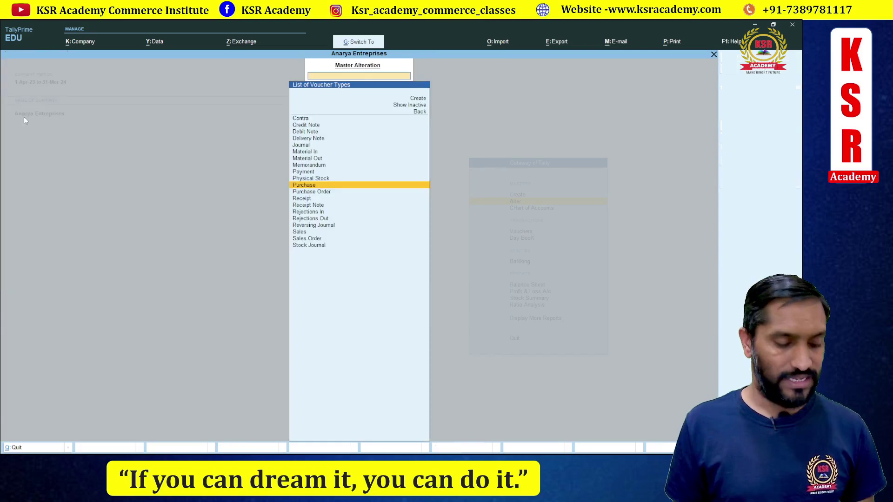
{"action": "key", "text": "Escape"}
{"action": "key", "text": "Escape"}
{"action": "key", "text": "Escape"}
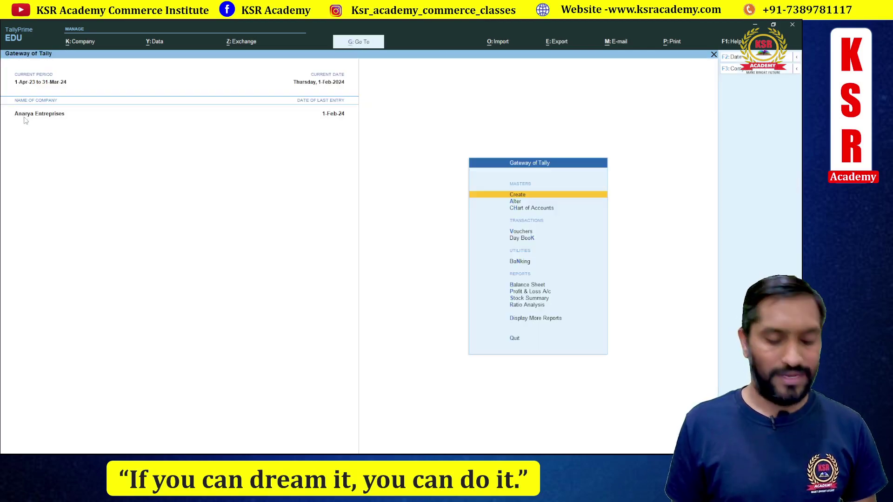
- Start a Purchase voucher using the Local Purchase voucher class
{"action": "key", "text": "v"}
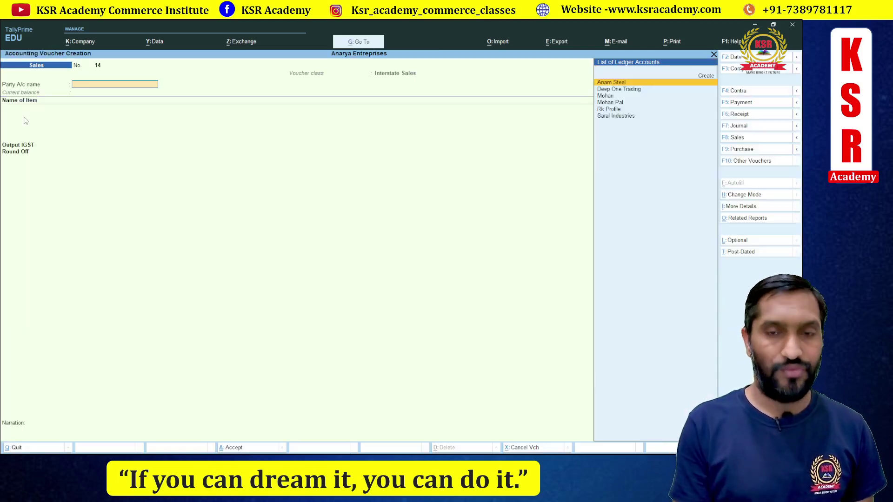
{"action": "key", "text": "F9"}
{"action": "key", "text": "Down"}
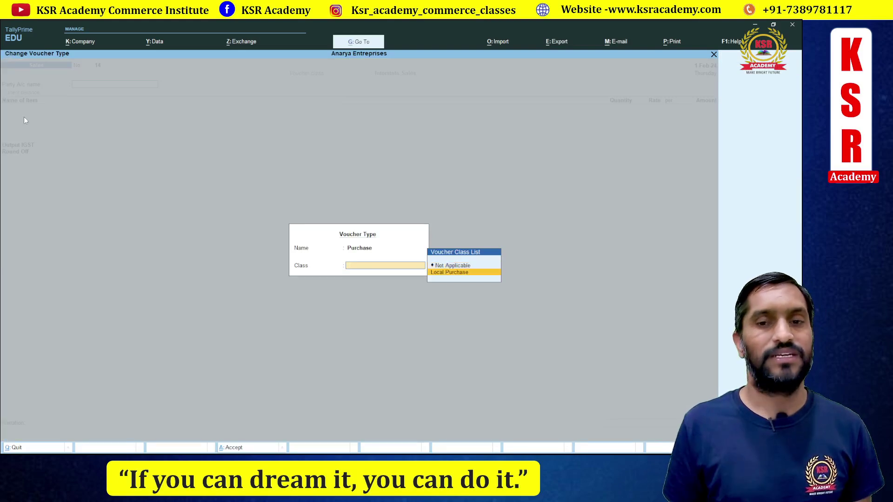
{"action": "key", "text": "Return"}
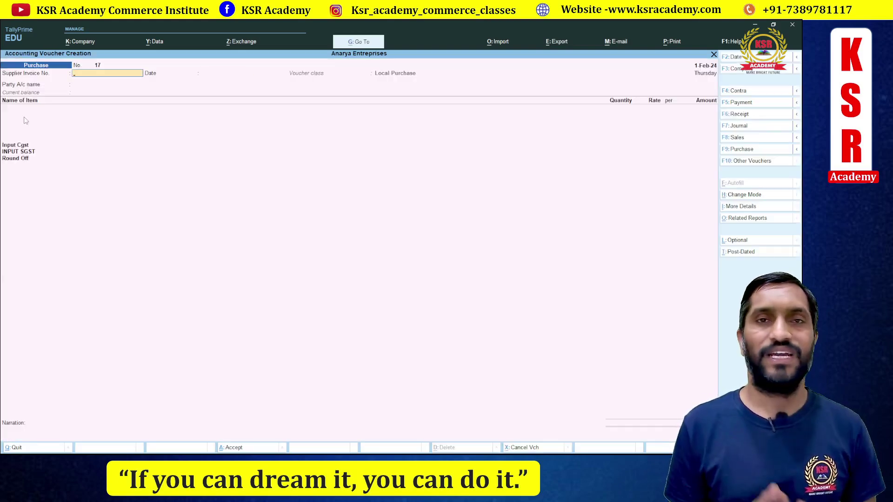
- Enter supplier invoice number 45787 dated 1-Feb-24, select the unregistered Madhya Pradesh supplier as party account, and accept the party details
{"action": "type", "text": "457"}
{"action": "key", "text": "Return"}
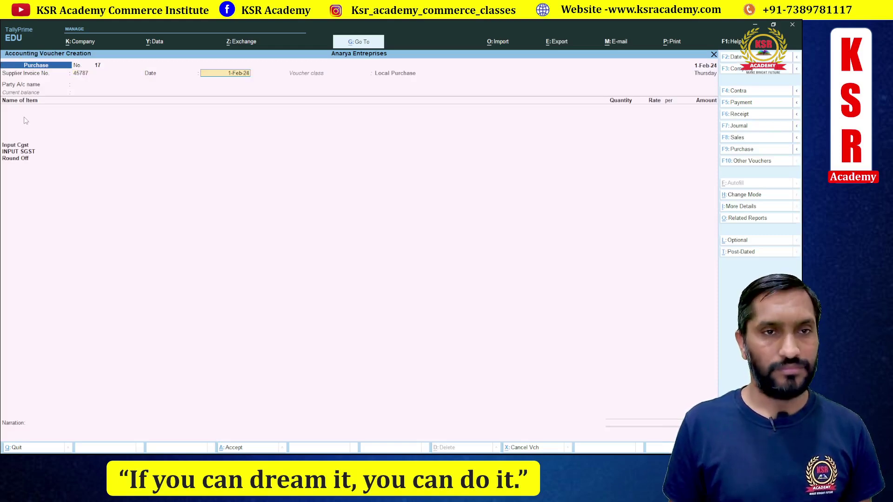
{"action": "key", "text": "Return"}
{"action": "key", "text": "Down"}
{"action": "key", "text": "Down"}
{"action": "key", "text": "Up"}
{"action": "key", "text": "Return"}
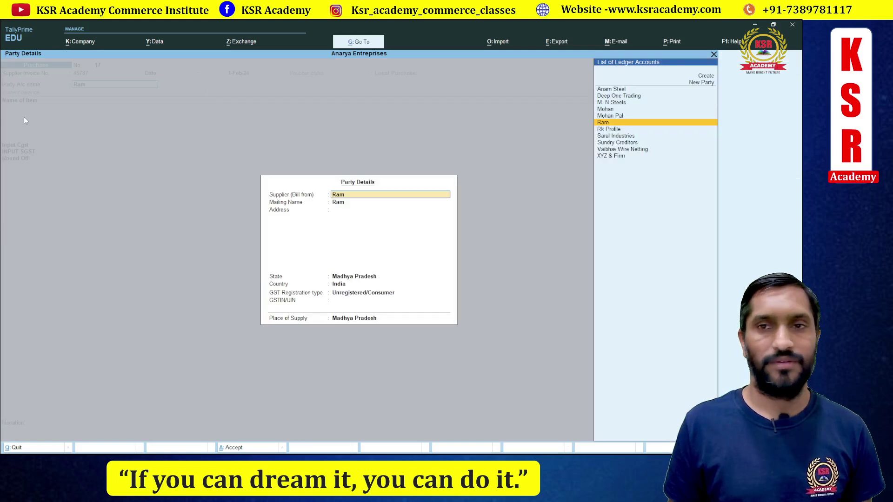
{"action": "key", "text": "ctrl+a"}
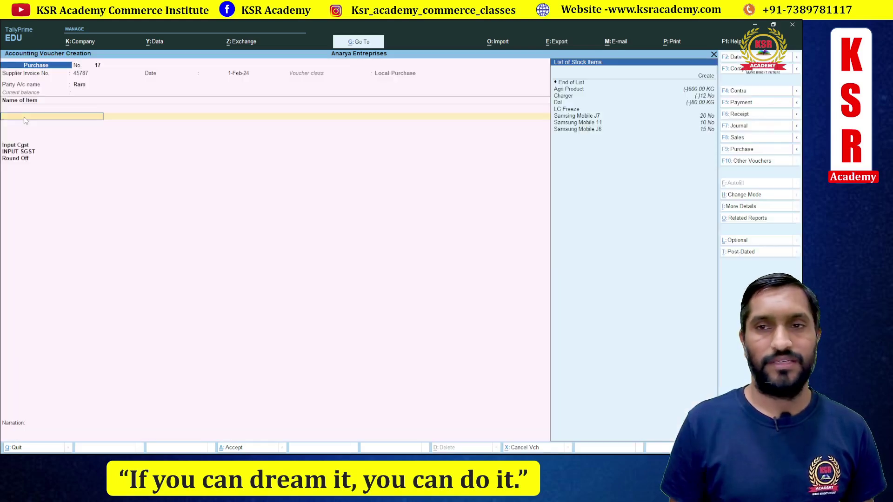
- Add 200 KG of Agri Product to the Bhopal godown at the default rate, with tracking number Not Applicable and no discount
{"action": "key", "text": "Down"}
{"action": "key", "text": "Return"}
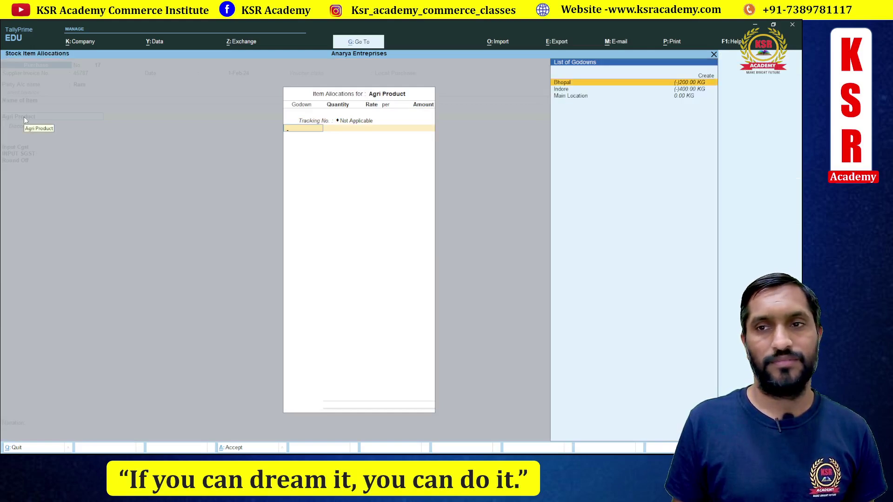
{"action": "key", "text": "Return"}
{"action": "type", "text": "200"}
{"action": "key", "text": "Return"}
{"action": "key", "text": "Return"}
{"action": "key", "text": "Return"}
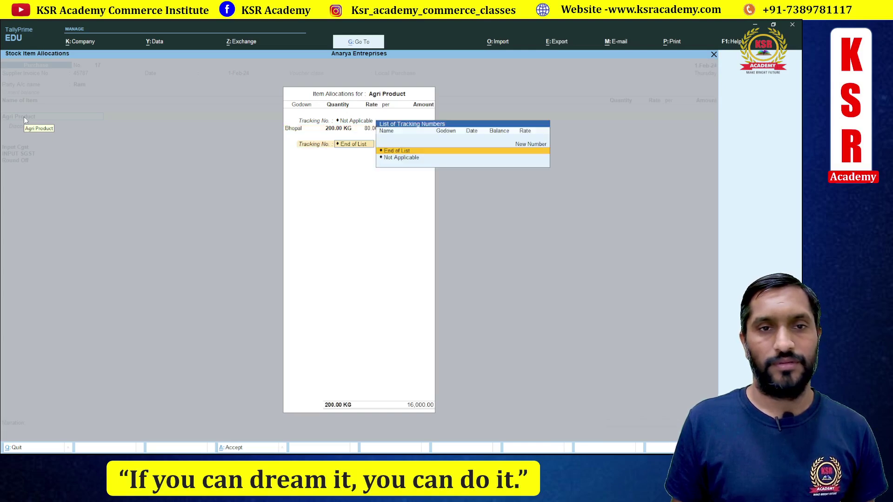
{"action": "key", "text": "Return"}
{"action": "key", "text": "Return"}
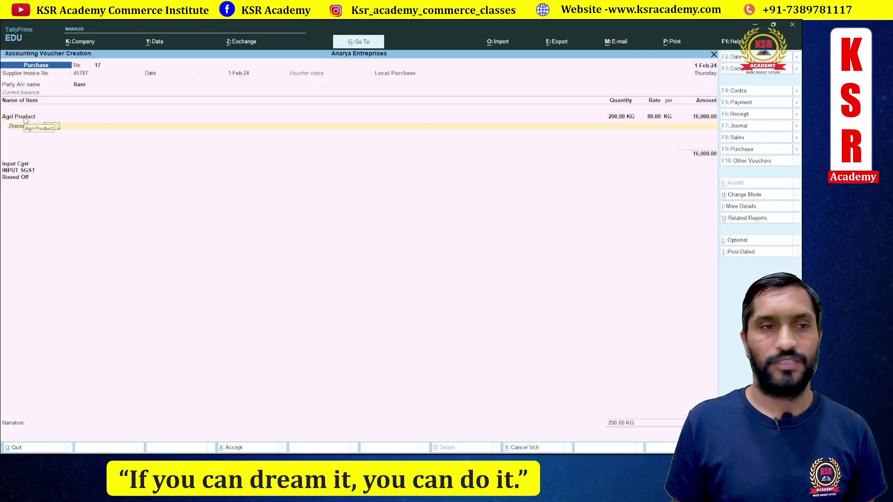
{"action": "key", "text": "Return"}
{"action": "key", "text": "Return"}
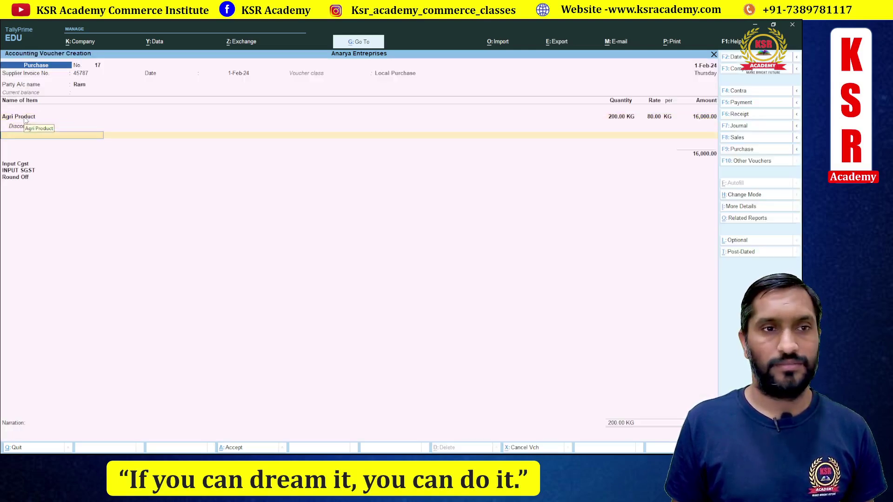
{"action": "key", "text": "Return"}
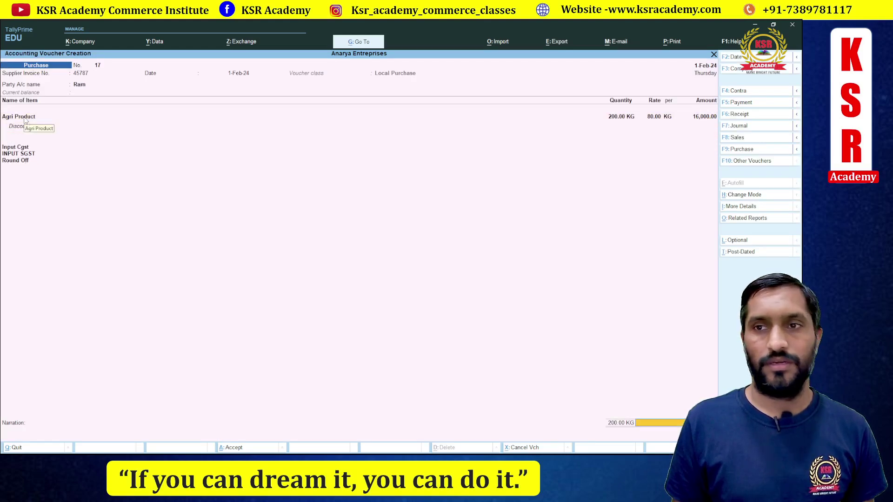
- Go back to the purchase voucher's party account and leave the voucher without saving it
{"action": "key", "text": "Up"}
{"action": "key", "text": "Up"}
{"action": "key", "text": "Up"}
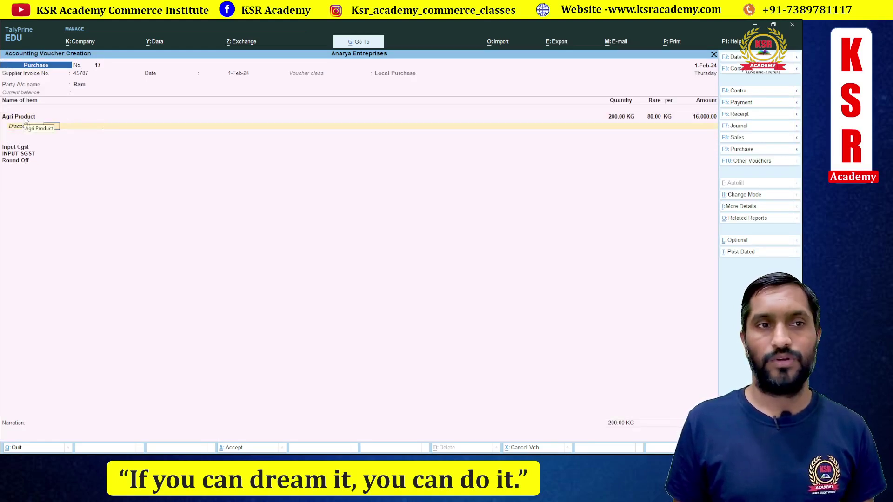
{"action": "key", "text": "Up"}
{"action": "key", "text": "Up"}
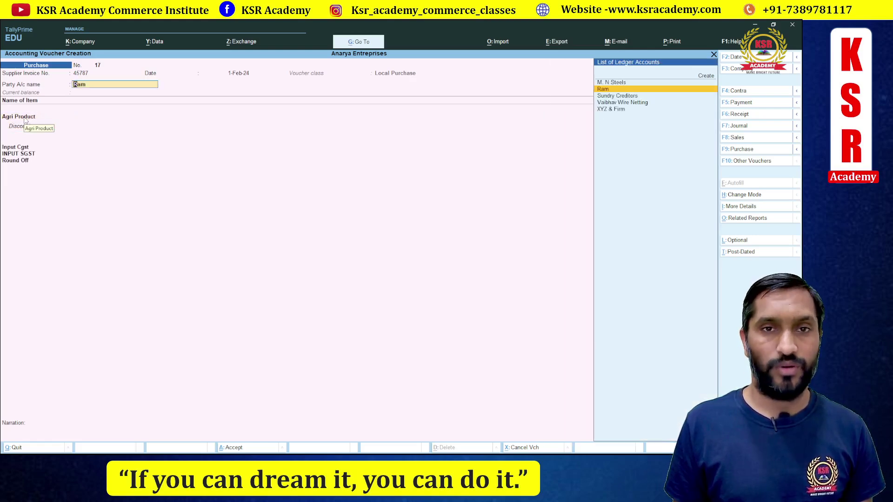
{"action": "key", "text": "Escape"}
{"action": "key", "text": "Escape"}
- Open the Purchase voucher type for alteration from the masters
{"action": "key", "text": "Return"}
{"action": "key", "text": "Up"}
{"action": "key", "text": "Up"}
{"action": "key", "text": "Return"}
{"action": "key", "text": "Down"}
{"action": "key", "text": "Down"}
{"action": "key", "text": "Down"}
{"action": "key", "text": "Return"}
{"action": "key", "text": "Down"}
{"action": "key", "text": "Down"}
{"action": "key", "text": "Down"}
{"action": "key", "text": "Down"}
{"action": "key", "text": "Down"}
{"action": "key", "text": "Down"}
{"action": "key", "text": "Down"}
{"action": "key", "text": "Down"}
{"action": "key", "text": "Down"}
{"action": "key", "text": "Down"}
{"action": "key", "text": "Down"}
{"action": "key", "text": "Down"}
{"action": "key", "text": "Down"}
{"action": "key", "text": "Down"}
{"action": "key", "text": "Down"}
{"action": "key", "text": "Down"}
{"action": "key", "text": "Up"}
{"action": "key", "text": "Up"}
{"action": "key", "text": "Up"}
{"action": "key", "text": "Up"}
{"action": "key", "text": "Up"}
{"action": "key", "text": "Up"}
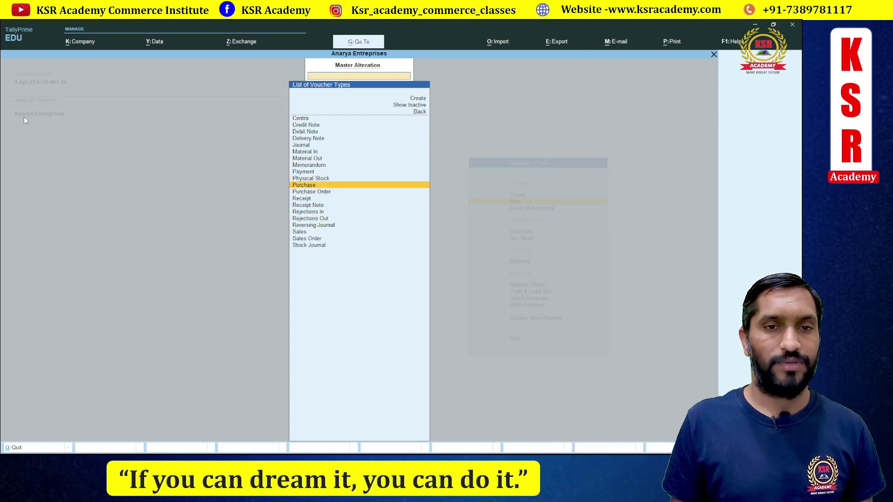
{"action": "key", "text": "Return"}
- Open the Local Purchase class of the Purchase voucher type and go to its Local Purchase ledger's tax class option
{"action": "key", "text": "Return"}
{"action": "key", "text": "Return"}
{"action": "key", "text": "Return"}
{"action": "key", "text": "Return"}
{"action": "key", "text": "Return"}
{"action": "key", "text": "Return"}
{"action": "key", "text": "Return"}
{"action": "key", "text": "Return"}
{"action": "key", "text": "Return"}
{"action": "key", "text": "Return"}
{"action": "key", "text": "Return"}
{"action": "key", "text": "Return"}
{"action": "key", "text": "Return"}
{"action": "key", "text": "Return"}
{"action": "key", "text": "Return"}
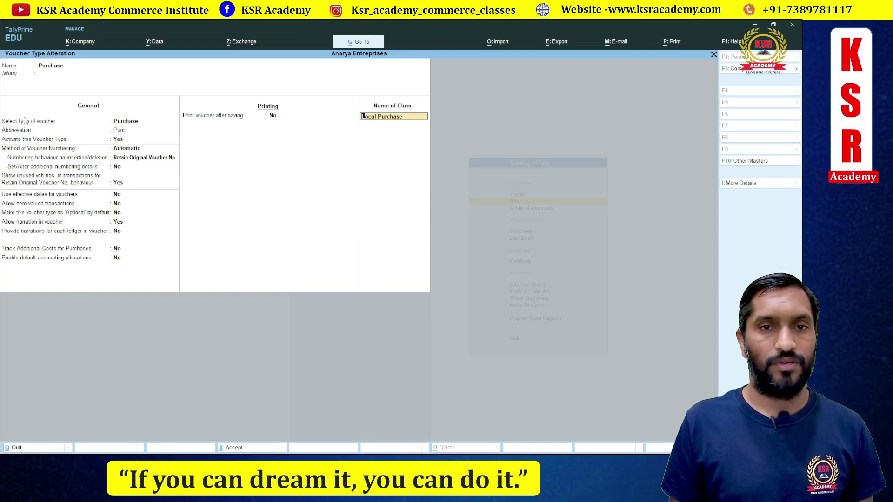
{"action": "key", "text": "Return"}
{"action": "key", "text": "Return"}
{"action": "key", "text": "Return"}
{"action": "key", "text": "Return"}
{"action": "key", "text": "Return"}
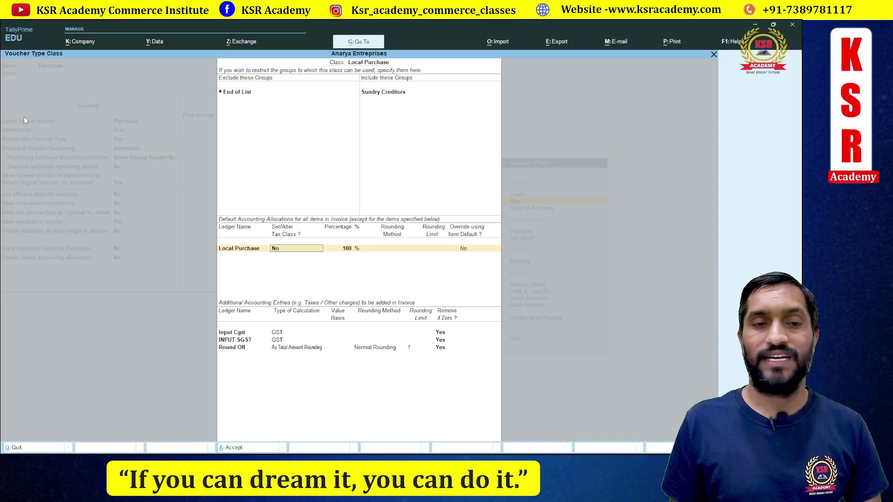
- Enable Set/Alter Tax Class for the Local Purchase ledger and choose the GST classification Local Purchase - Taxable
{"action": "type", "text": "y"}
{"action": "key", "text": "Return"}
{"action": "key", "text": "Down"}
{"action": "key", "text": "Down"}
{"action": "key", "text": "Down"}
{"action": "key", "text": "Down"}
{"action": "key", "text": "Down"}
{"action": "key", "text": "Down"}
{"action": "key", "text": "Down"}
{"action": "key", "text": "Down"}
{"action": "key", "text": "Down"}
{"action": "key", "text": "Down"}
{"action": "key", "text": "Down"}
{"action": "key", "text": "Down"}
{"action": "key", "text": "Down"}
{"action": "key", "text": "Down"}
{"action": "key", "text": "Down"}
{"action": "key", "text": "Down"}
{"action": "key", "text": "Down"}
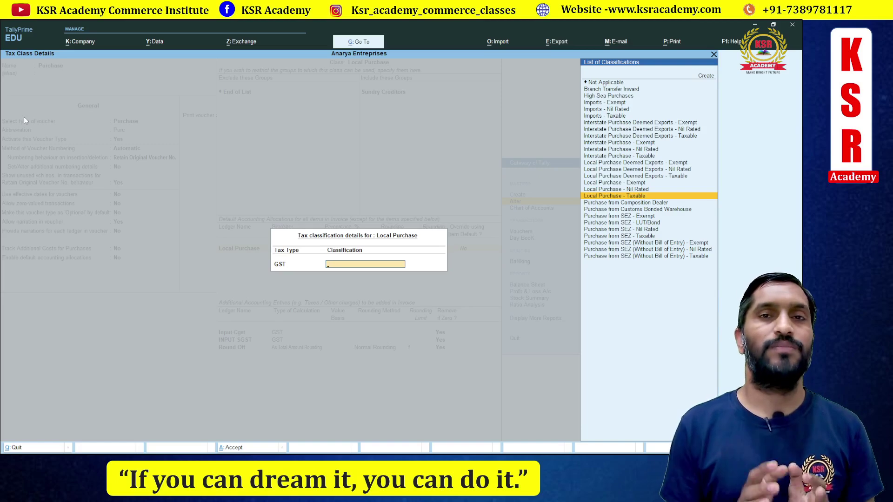
{"action": "key", "text": "Return"}
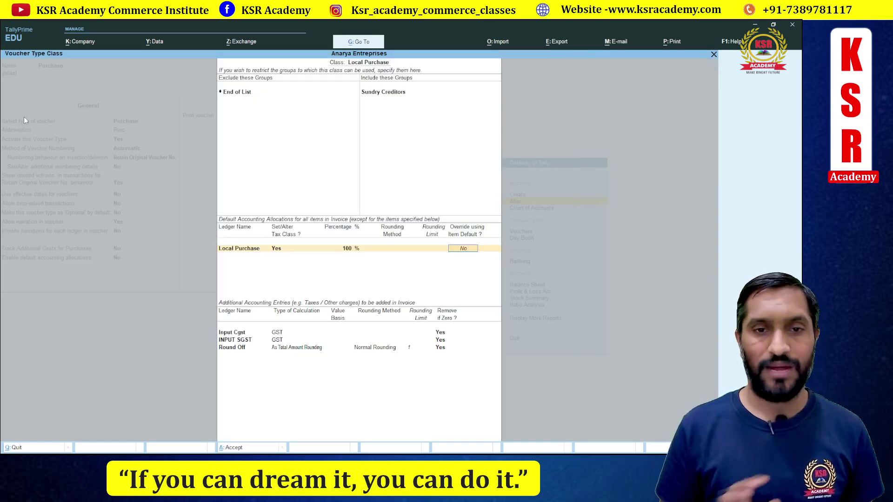
- Keep the remaining tax and round-off entries, and save the Local Purchase class with the Purchase voucher type
{"action": "key", "text": "Return"}
{"action": "key", "text": "Return"}
{"action": "key", "text": "Return"}
{"action": "key", "text": "Return"}
{"action": "key", "text": "Return"}
{"action": "key", "text": "Return"}
{"action": "key", "text": "Return"}
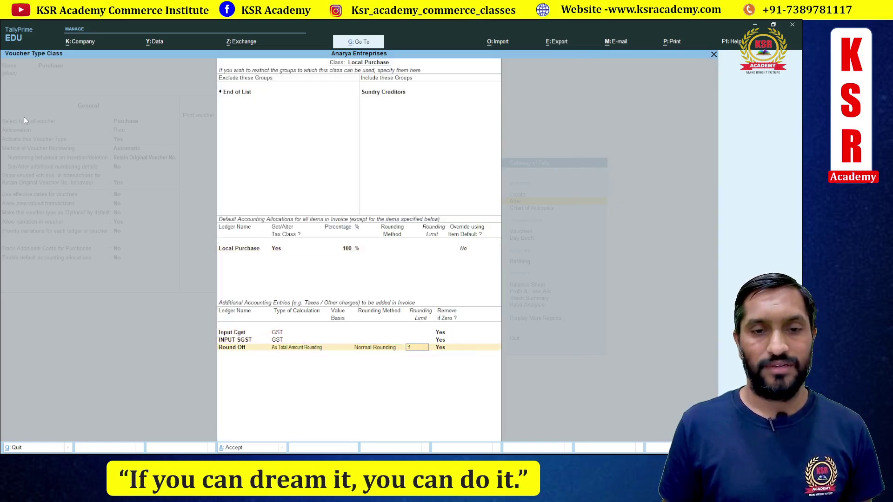
{"action": "key", "text": "Return"}
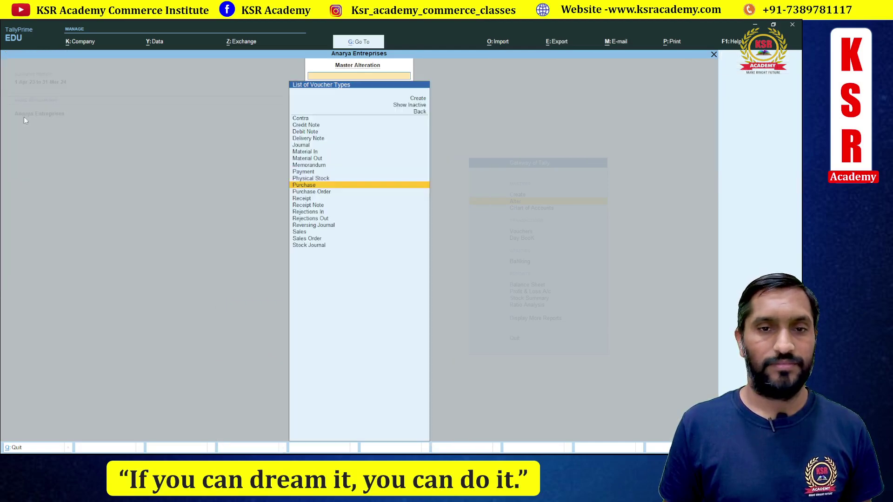
- Return to the Gateway of Tally and start a new purchase voucher with the Local Purchase class
{"action": "key", "text": "Escape"}
{"action": "key", "text": "Escape"}
{"action": "key", "text": "Escape"}
{"action": "key", "text": "Down"}
{"action": "key", "text": "Down"}
{"action": "key", "text": "v"}
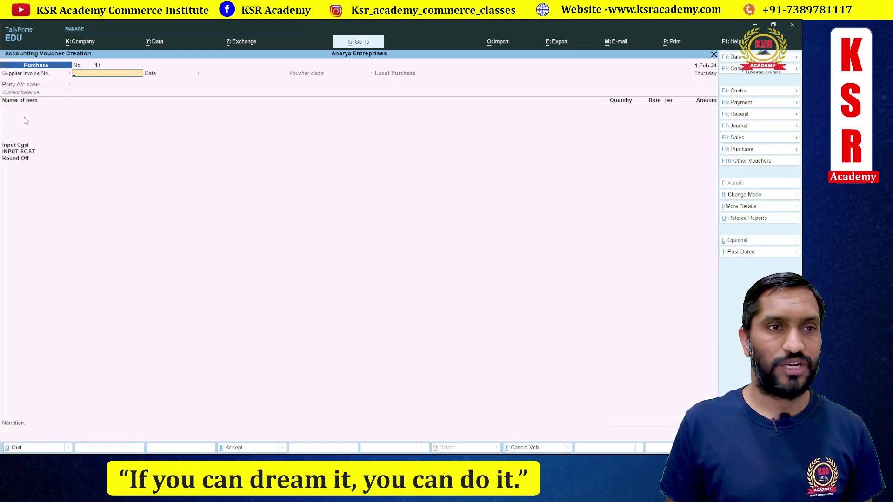
- Leave the supplier invoice number blank and select Vaibhav Wire Netting as the party account
{"action": "key", "text": "Return"}
{"action": "key", "text": "Return"}
{"action": "key", "text": "Down"}
{"action": "key", "text": "Down"}
{"action": "key", "text": "Down"}
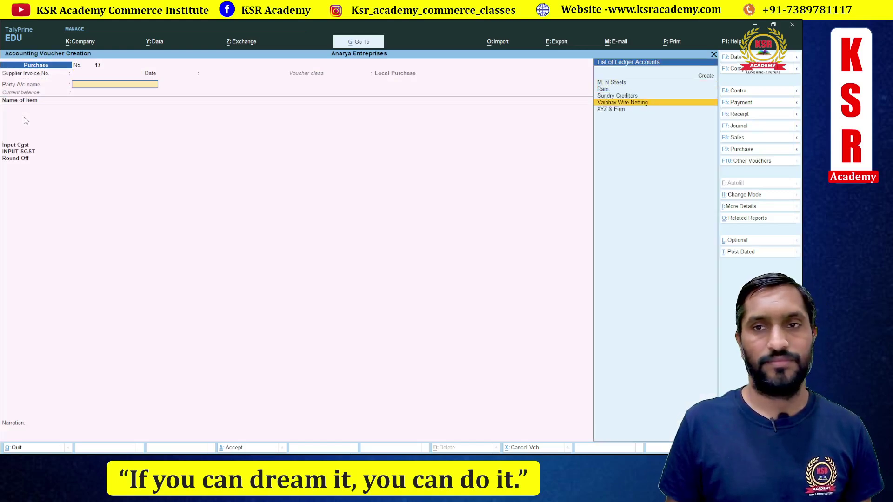
{"action": "key", "text": "Return"}
{"action": "key", "text": "Return"}
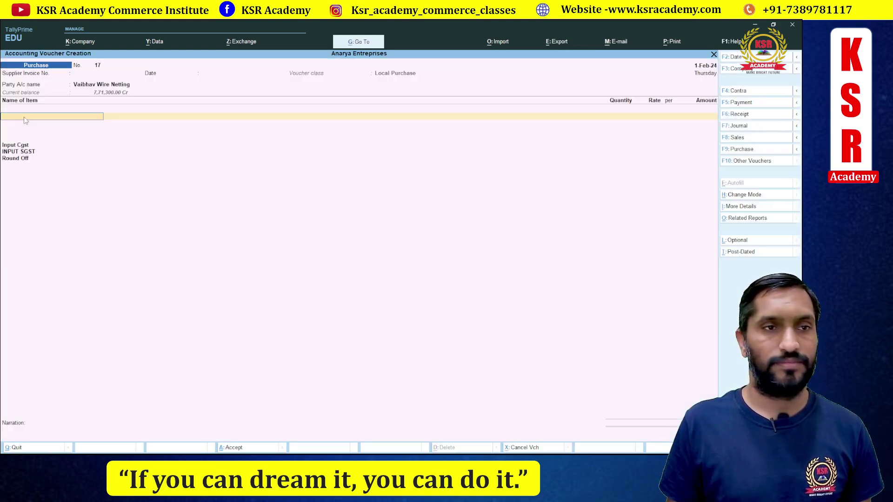
- Add 200 KG of Agri Product to the Bhopal godown at the default rate, with tracking number Not Applicable
{"action": "key", "text": "Down"}
{"action": "key", "text": "Down"}
{"action": "key", "text": "Down"}
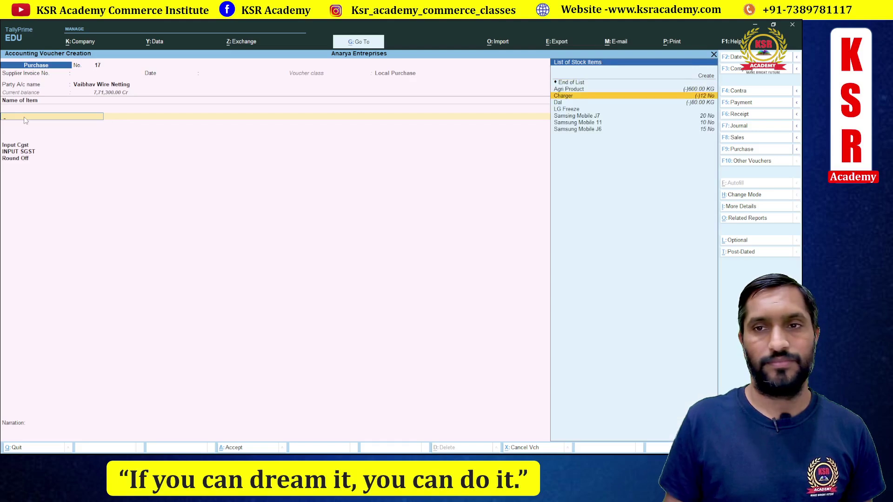
{"action": "key", "text": "Up"}
{"action": "key", "text": "Return"}
{"action": "key", "text": "Return"}
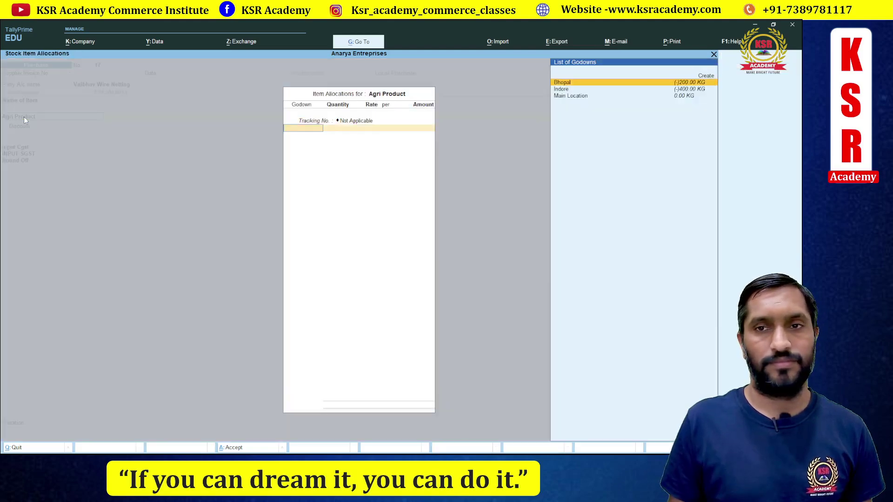
{"action": "key", "text": "Return"}
{"action": "type", "text": "200"}
{"action": "key", "text": "Return"}
{"action": "key", "text": "Return"}
{"action": "key", "text": "Return"}
{"action": "key", "text": "Return"}
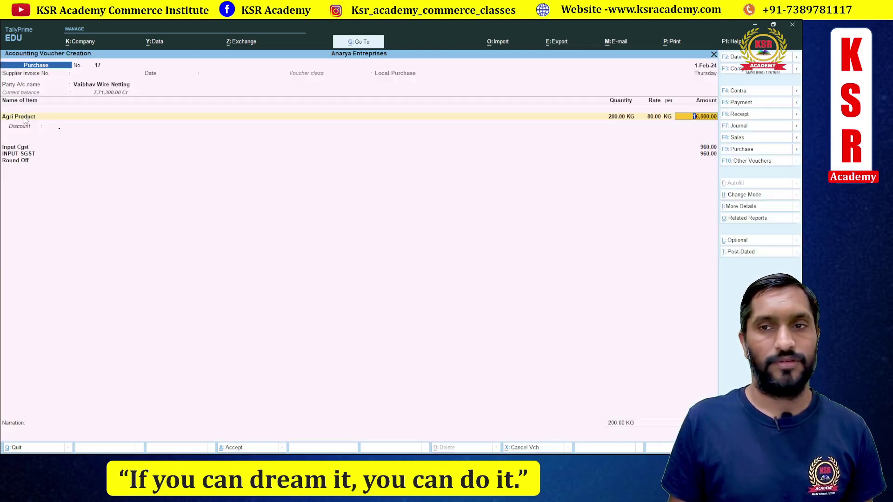
- Accept the item amount without a discount and save the purchase voucher
{"action": "key", "text": "Return"}
{"action": "key", "text": "Return"}
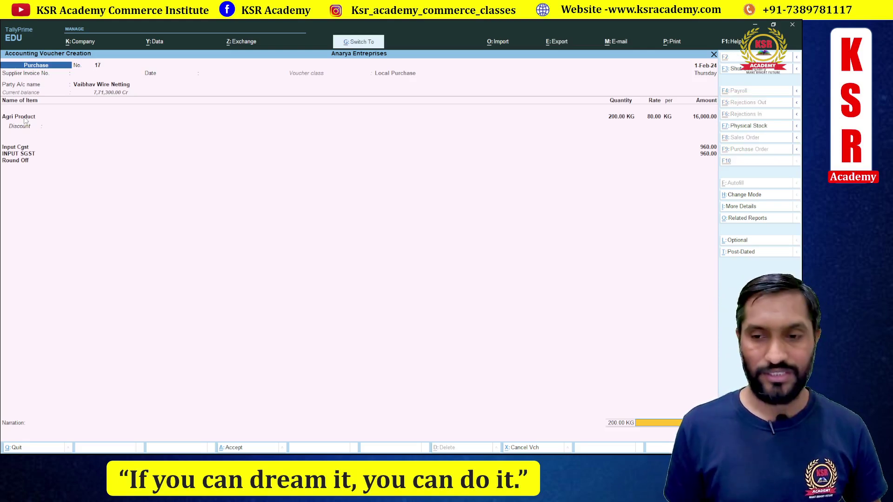
{"action": "key", "text": "ctrl+a"}
{"action": "key", "text": "y"}
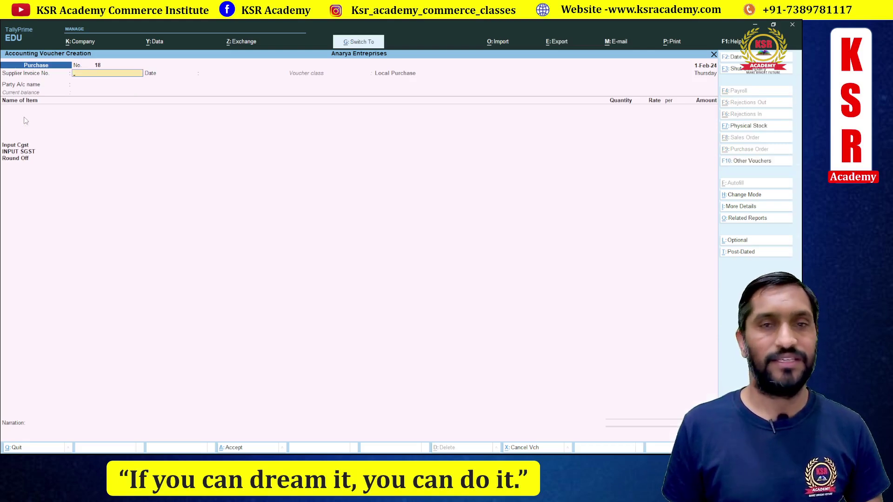
- Leave voucher entry and open the Purchase voucher type for alteration from the masters
{"action": "key", "text": "Escape"}
{"action": "key", "text": "Up"}
{"action": "key", "text": "Up"}
{"action": "key", "text": "Return"}
{"action": "key", "text": "Down"}
{"action": "key", "text": "Down"}
{"action": "key", "text": "Down"}
{"action": "key", "text": "Return"}
{"action": "key", "text": "Down"}
{"action": "key", "text": "Down"}
{"action": "key", "text": "Down"}
{"action": "key", "text": "Down"}
{"action": "key", "text": "Down"}
{"action": "key", "text": "Down"}
{"action": "key", "text": "Down"}
{"action": "key", "text": "Down"}
{"action": "key", "text": "Down"}
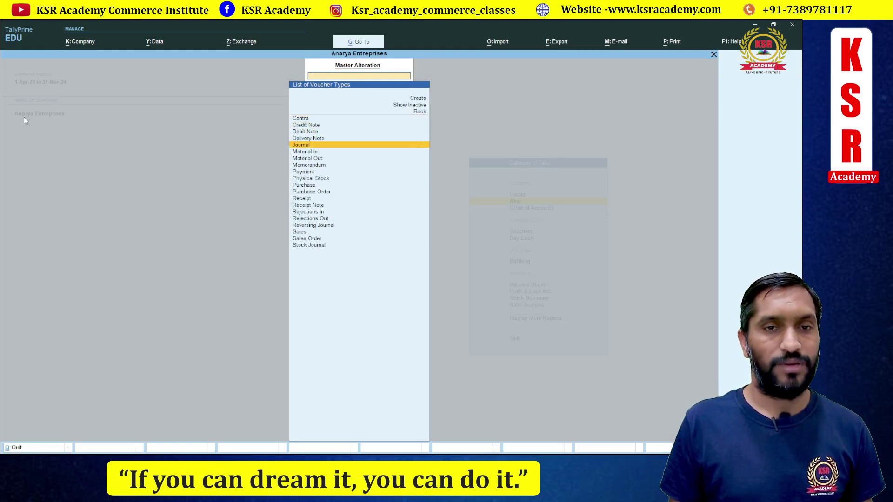
{"action": "key", "text": "Down"}
{"action": "key", "text": "Return"}
- Keep the Purchase voucher type's general settings and open its Local Purchase class at the default accounting allocations
{"action": "key", "text": "Return"}
{"action": "key", "text": "Return"}
{"action": "key", "text": "Return"}
{"action": "key", "text": "Return"}
{"action": "key", "text": "Return"}
{"action": "key", "text": "Return"}
{"action": "key", "text": "Return"}
{"action": "key", "text": "Return"}
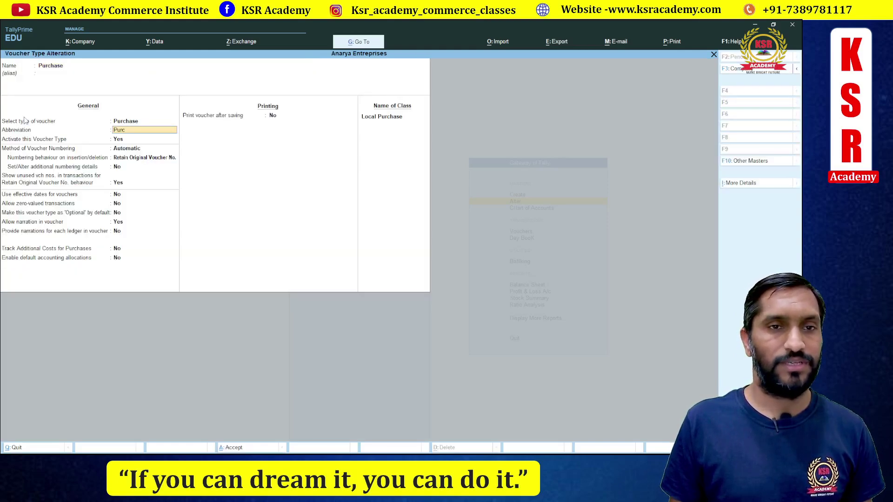
{"action": "key", "text": "Return"}
{"action": "key", "text": "Return"}
{"action": "key", "text": "Return"}
{"action": "key", "text": "Return"}
{"action": "key", "text": "Return"}
{"action": "key", "text": "Return"}
{"action": "key", "text": "Return"}
{"action": "key", "text": "Return"}
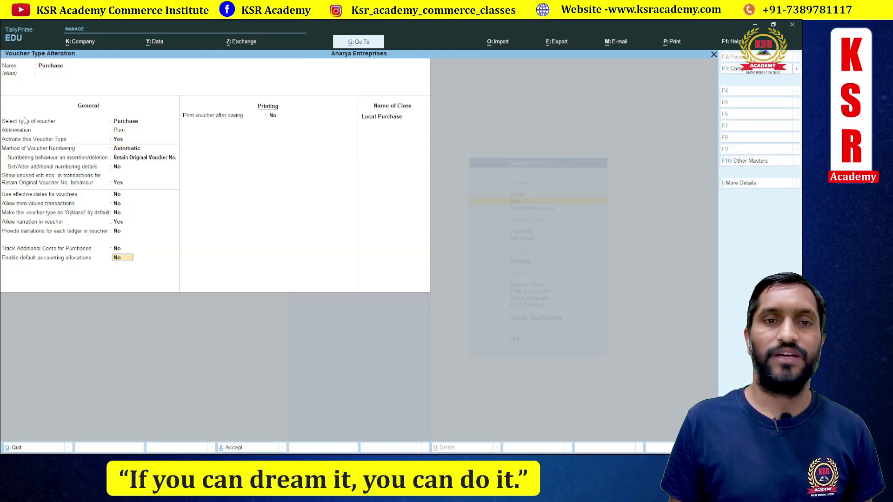
{"action": "key", "text": "Return"}
{"action": "key", "text": "Return"}
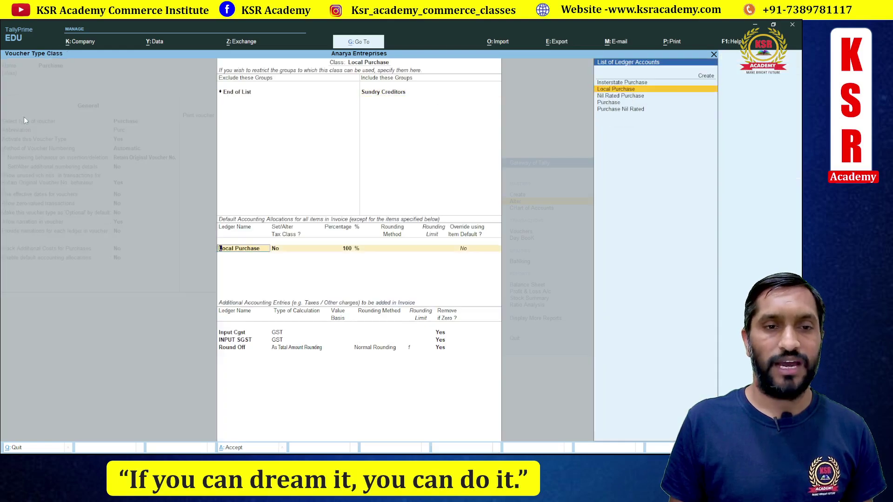
- Enable Set/Alter Tax Class for the Local Purchase ledger and set its GST classification to Interstate Purchase - Taxable
{"action": "key", "text": "Return"}
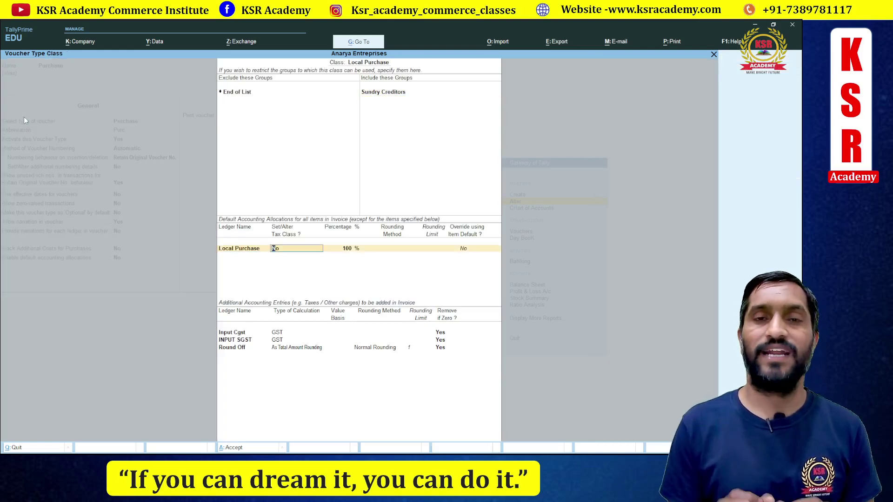
{"action": "key", "text": "y"}
{"action": "key", "text": "Return"}
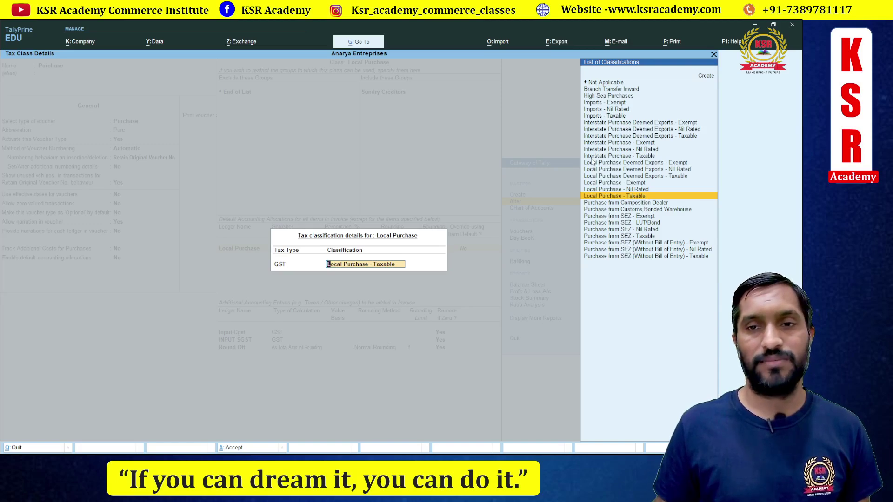
{"action": "key", "text": "Return"}
{"action": "key", "text": "BackSpace"}
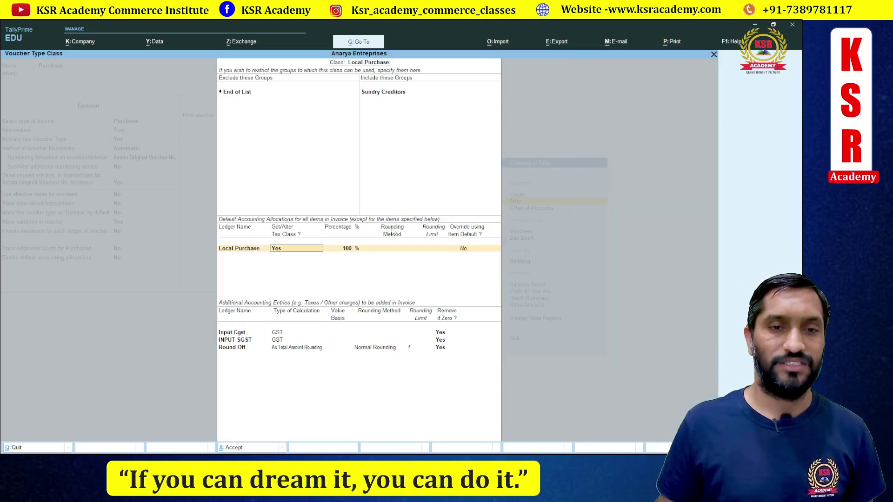
- Reopen the Local Purchase ledger's tax class details and pick the GST classification Local Purchase - Taxable
{"action": "key", "text": "Return"}
{"action": "key", "text": "Down"}
{"action": "key", "text": "Down"}
{"action": "key", "text": "Down"}
{"action": "key", "text": "Down"}
{"action": "key", "text": "Down"}
{"action": "key", "text": "Down"}
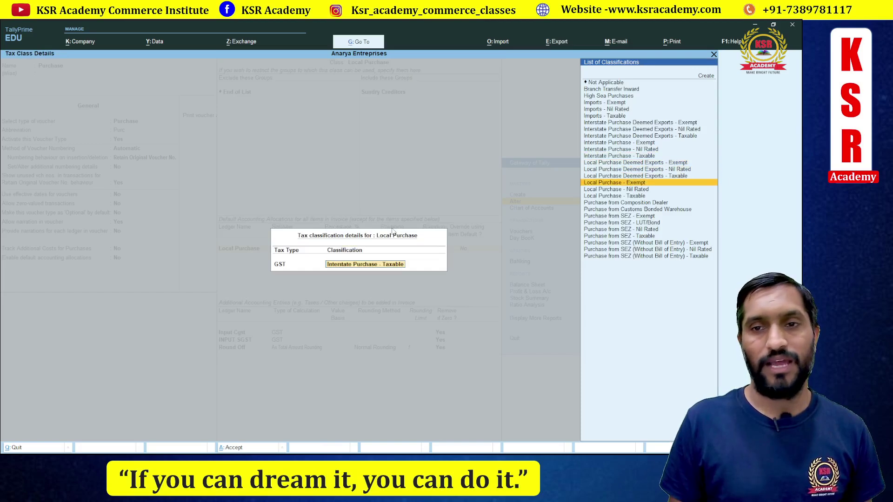
- Accept the tax class details, save the Local Purchase class and Purchase voucher type, and return to the Gateway of Tally
{"action": "key", "text": "Return"}
{"action": "key", "text": "Return"}
{"action": "key", "text": "ctrl+a"}
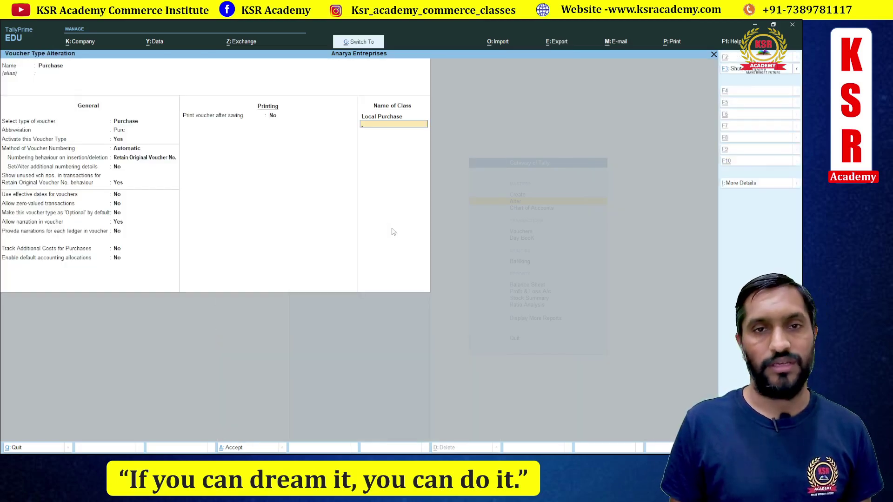
{"action": "key", "text": "ctrl+a"}
{"action": "key", "text": "Escape"}
{"action": "key", "text": "Escape"}
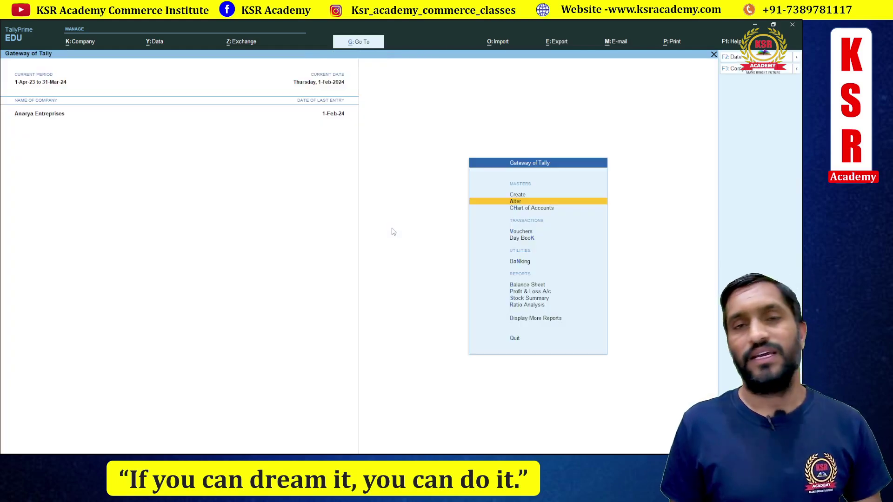